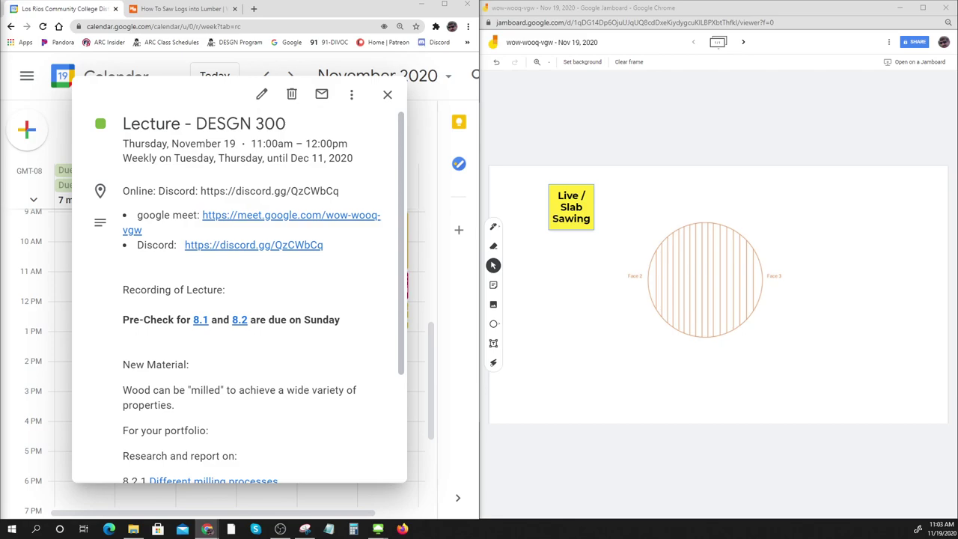
# - Review the DESGN 300 lecture event, highlighting the date and the word "milled", down to portfolio topics 8.2.1 to 8.2.4
pyautogui.moveTo(287, 123); pyautogui.dragTo(237, 143)
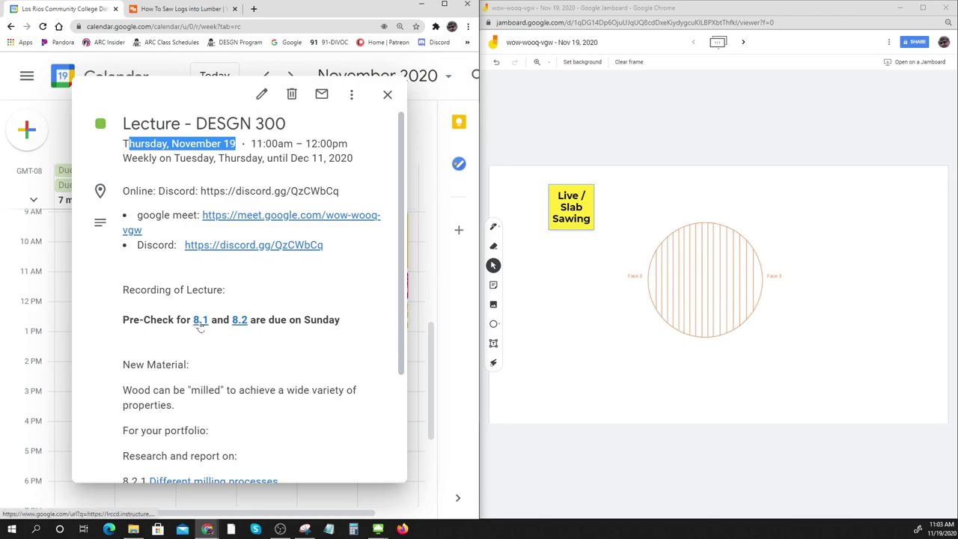
pyautogui.press('ctrl')
pyautogui.press('ctrl')
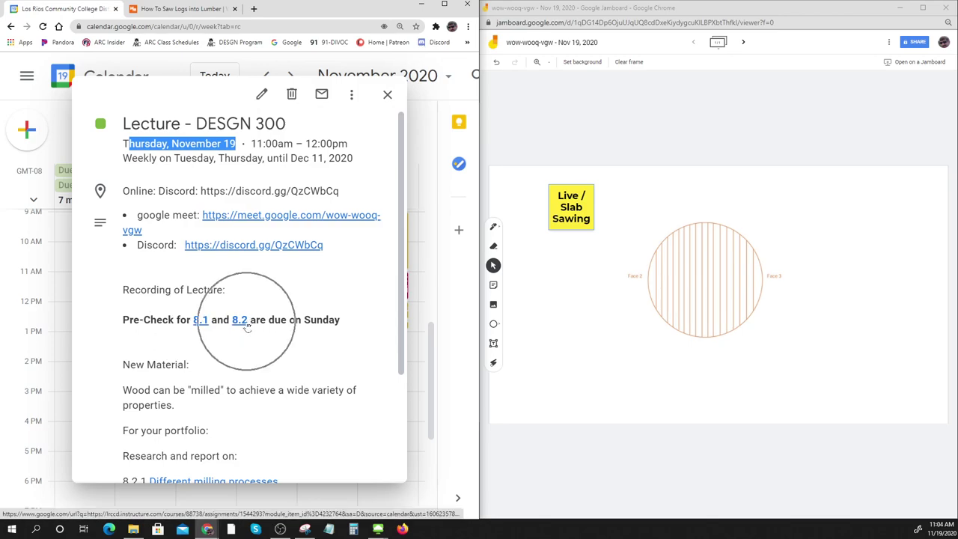
pyautogui.press('ctrl')
pyautogui.press('ctrl')
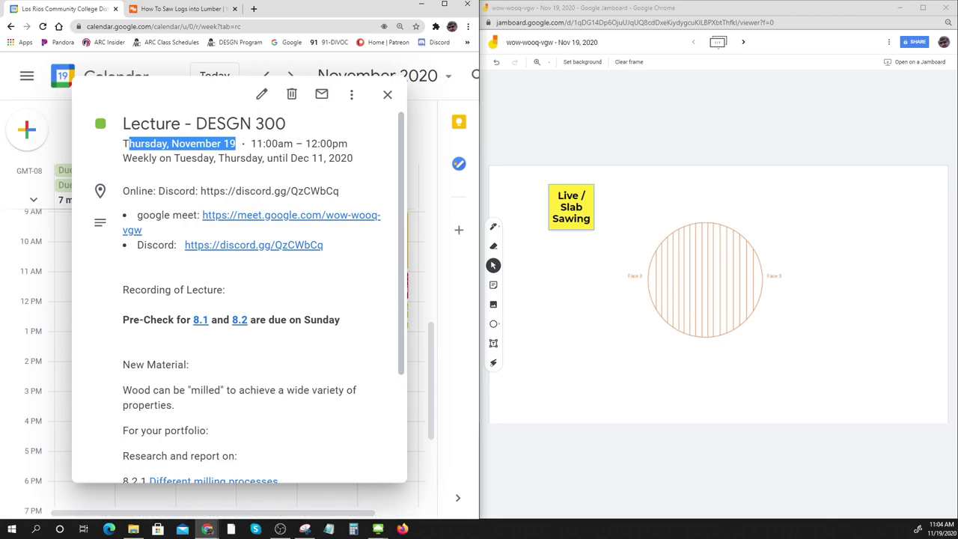
pyautogui.moveTo(191, 390); pyautogui.dragTo(222, 390)
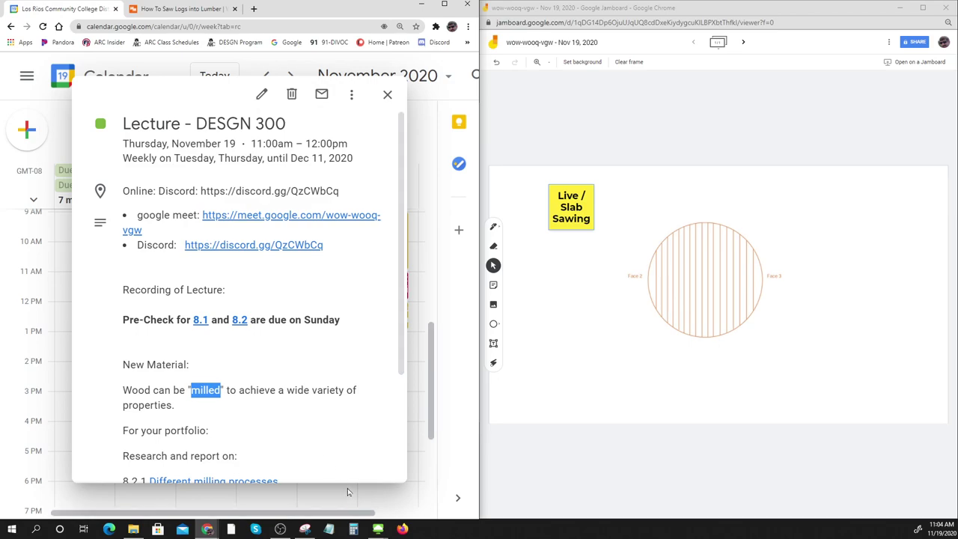
pyautogui.click(225, 409)
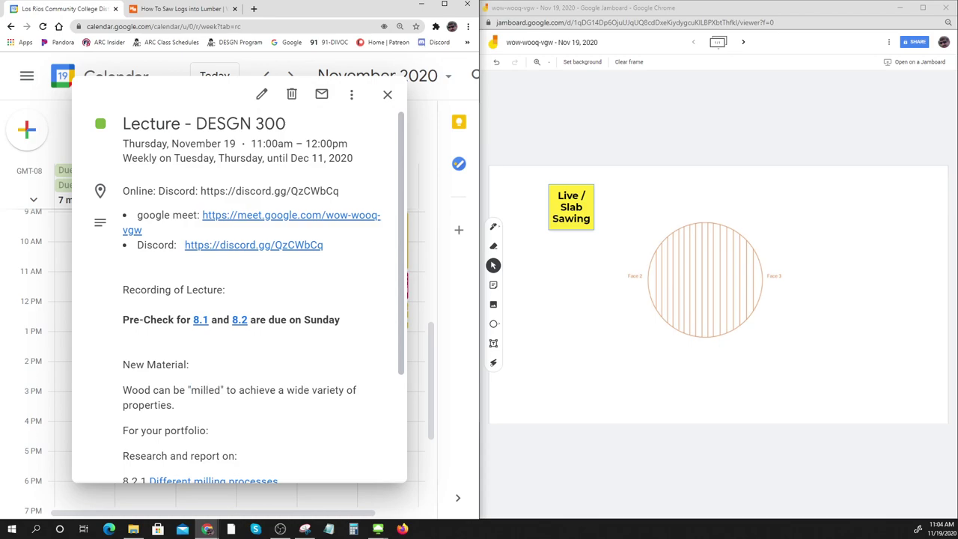
pyautogui.moveTo(221, 389); pyautogui.dragTo(191, 390)
pyautogui.moveTo(400, 250); pyautogui.dragTo(410, 341)
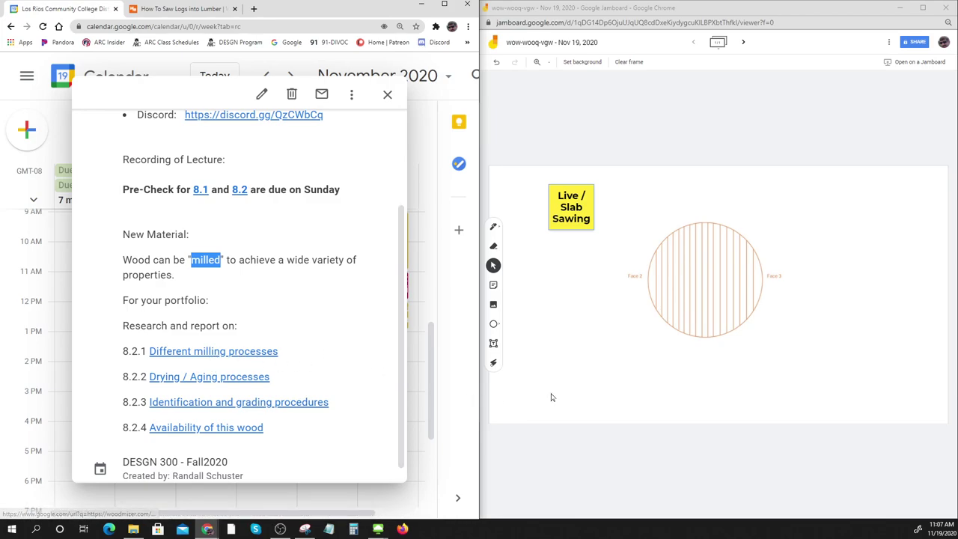
# - Review the live, cant, plain, grade and quarter sawing sections of the How To Saw Logs into Lumber article, ending at its heading
pyautogui.click(179, 9)
pyautogui.scroll(3, 316, 280)
pyautogui.scroll(2, 316, 280)
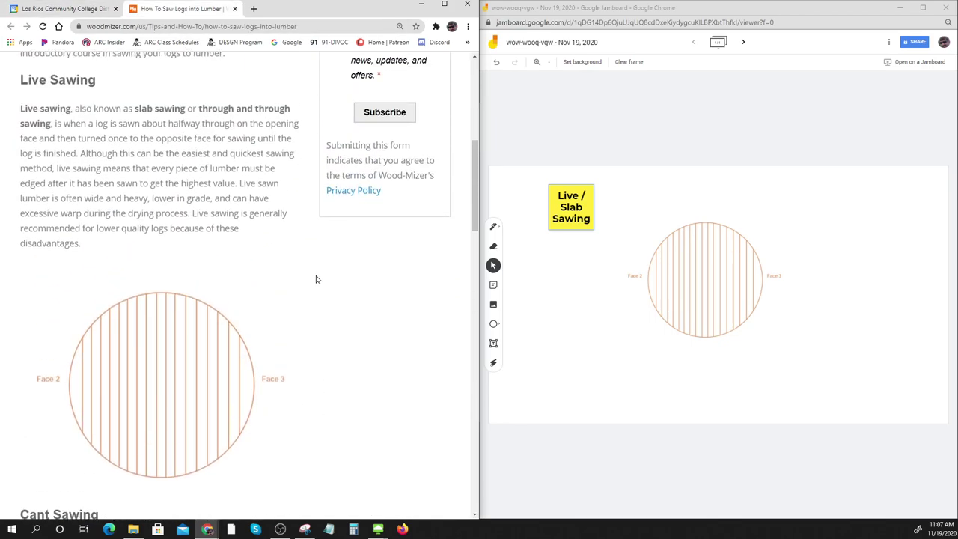
pyautogui.scroll(-6, 367, 347)
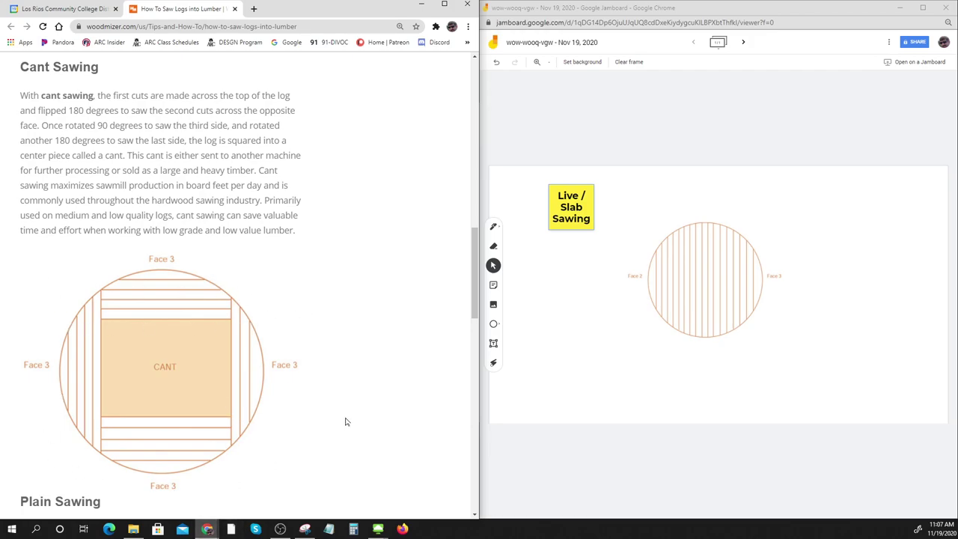
pyautogui.scroll(-3, 347, 419)
pyautogui.scroll(-2, 348, 417)
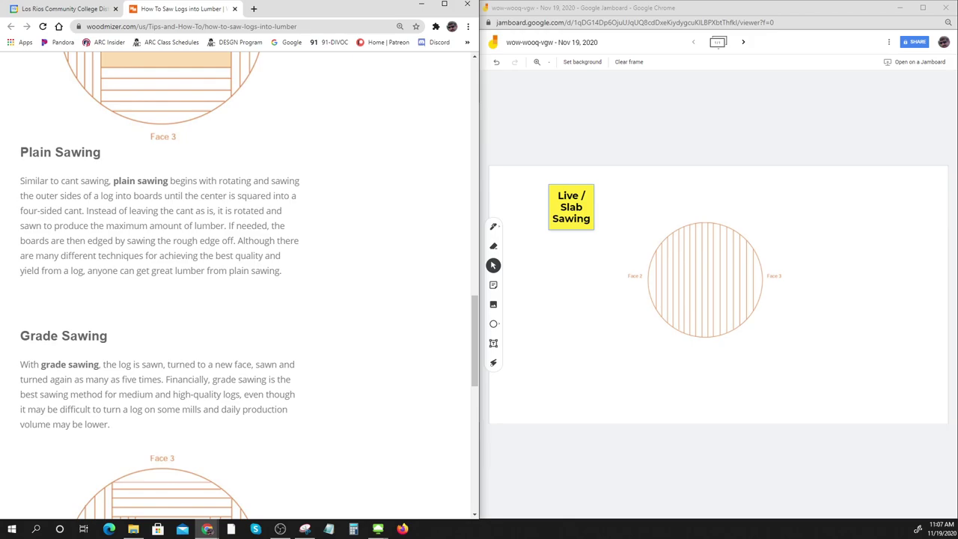
pyautogui.scroll(-2, 284, 284)
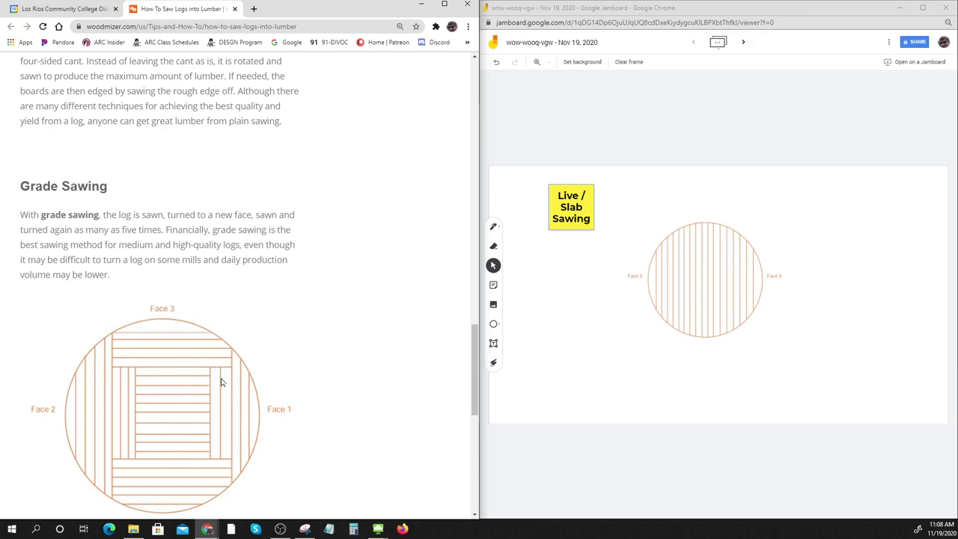
pyautogui.scroll(-4, 221, 434)
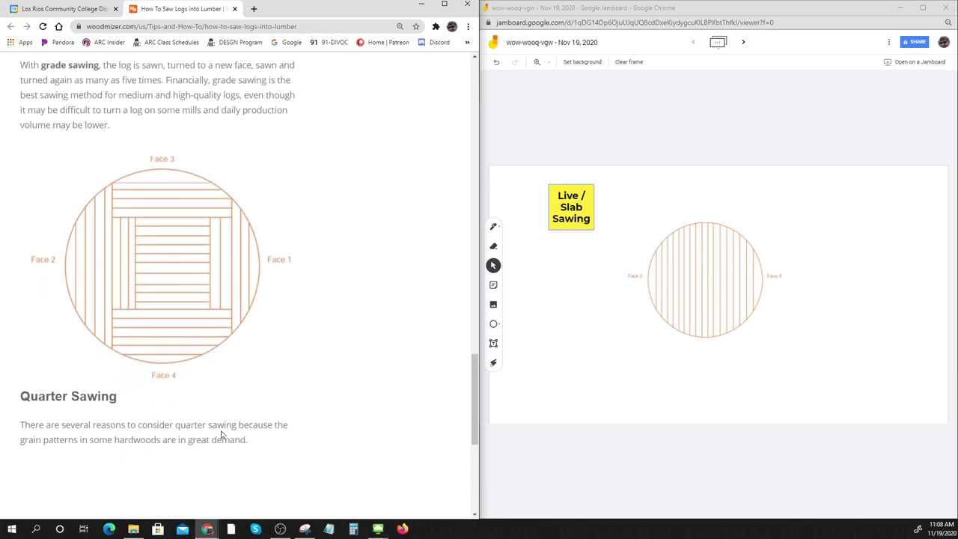
pyautogui.scroll(-1, 222, 434)
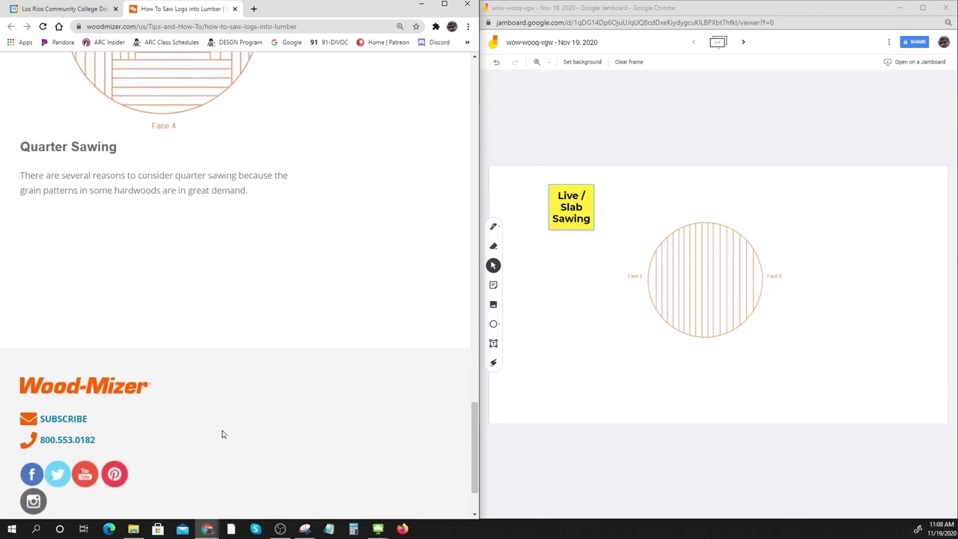
pyautogui.scroll(3, 224, 430)
pyautogui.scroll(4, 228, 436)
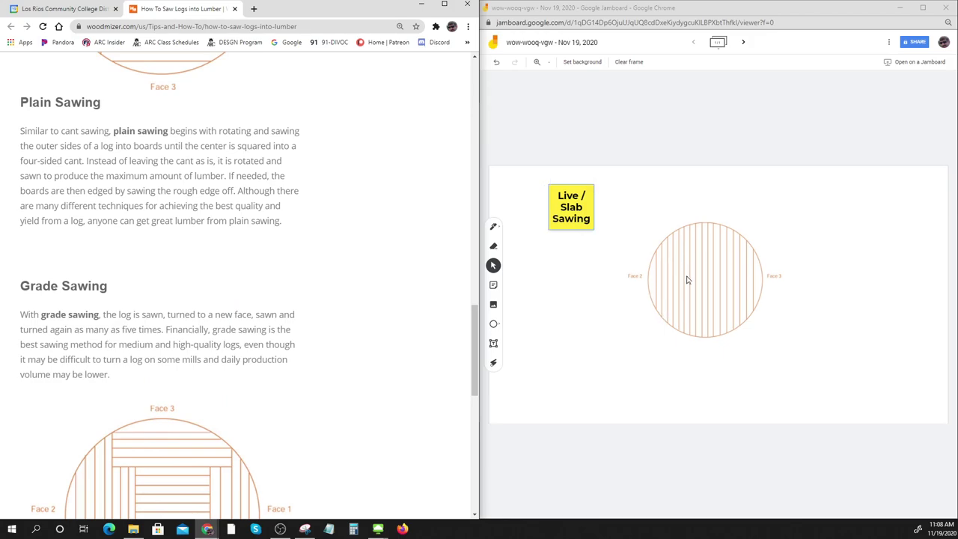
pyautogui.scroll(2, 202, 378)
pyautogui.scroll(6, 59, 173)
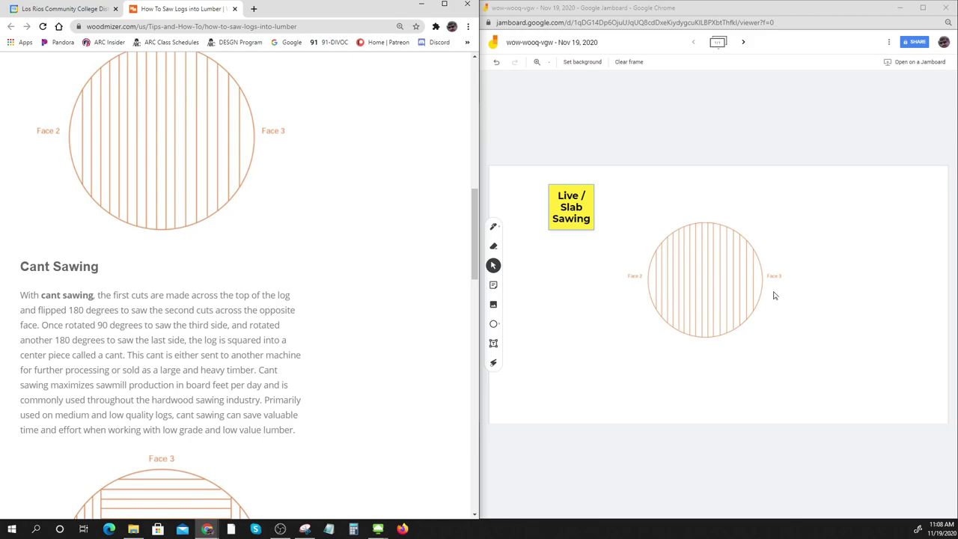
pyautogui.scroll(10, 187, 306)
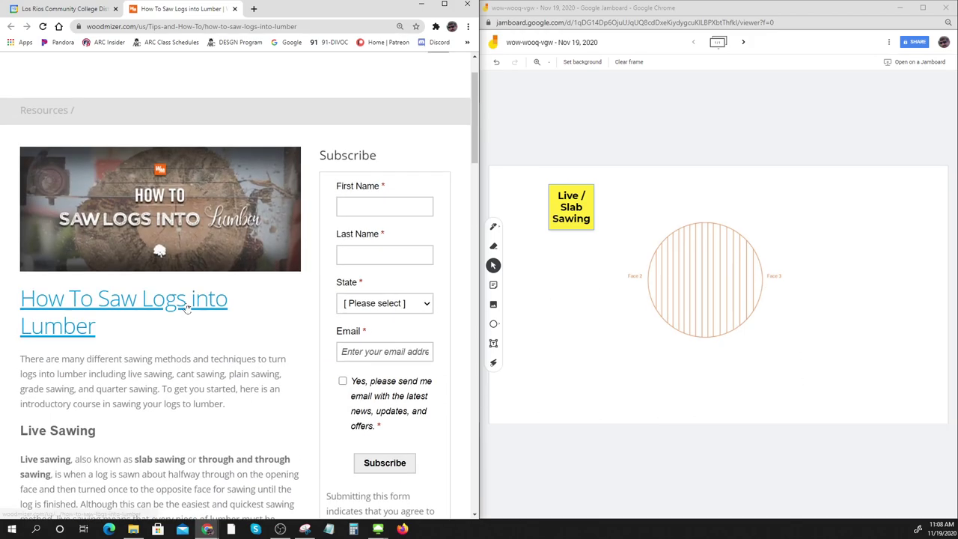
# - Open the event's Drying / Aging processes link in a new tab and switch to the Wood Handbook chapter
pyautogui.click(74, 9)
pyautogui.rightClick(214, 376)
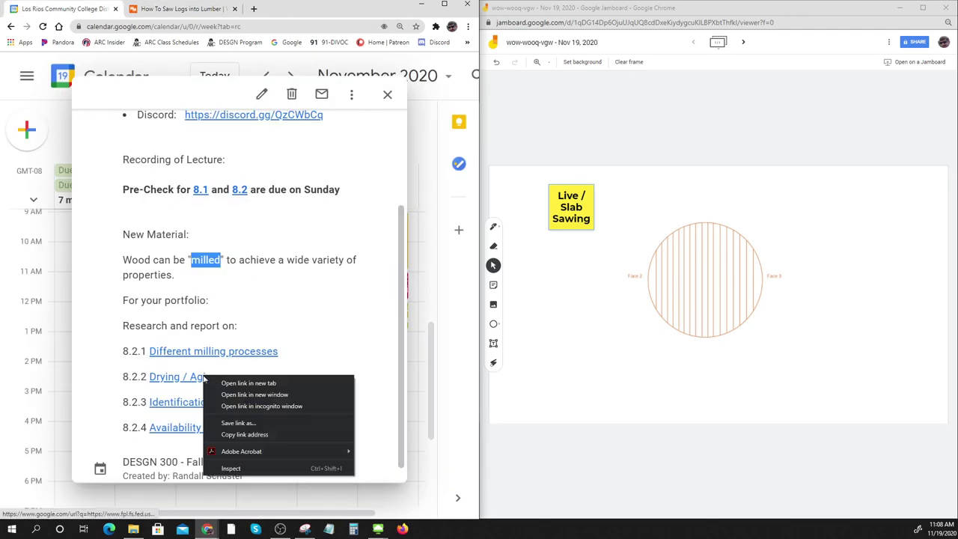
pyautogui.click(231, 383)
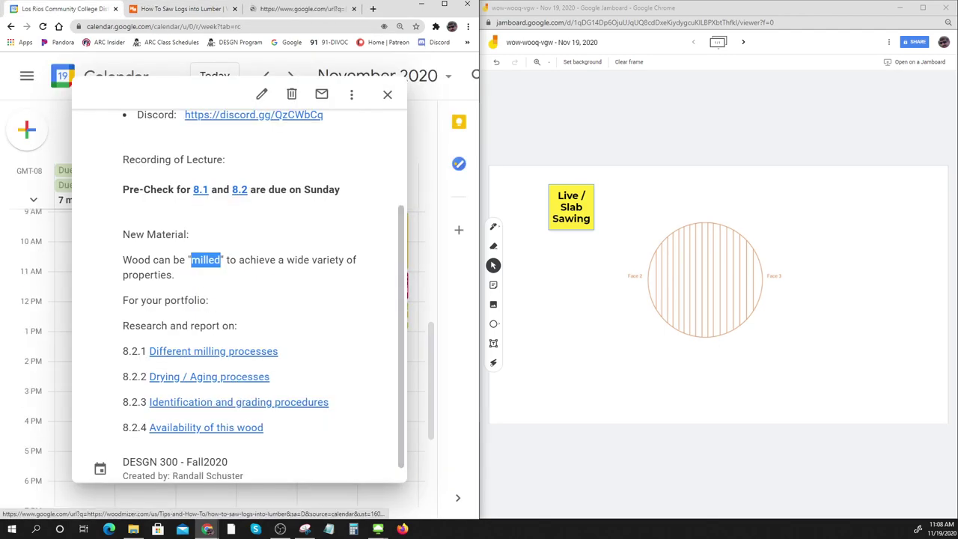
pyautogui.click(293, 9)
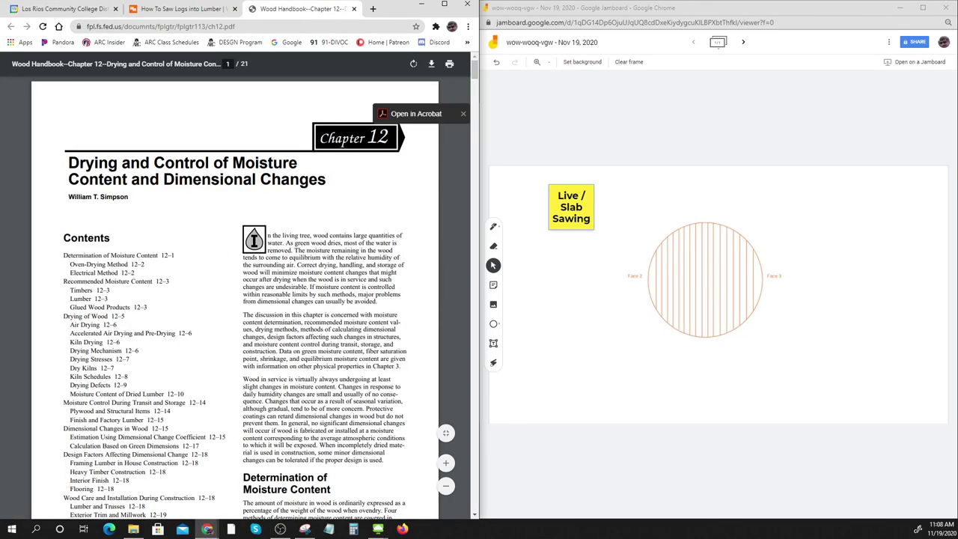
# - Enlarge the Wood Handbook chapter and examine its contents and moisture determination sections, highlighting the Oven-Drying Method and Electrical Method headings
pyautogui.scroll(-2, 234, 299)
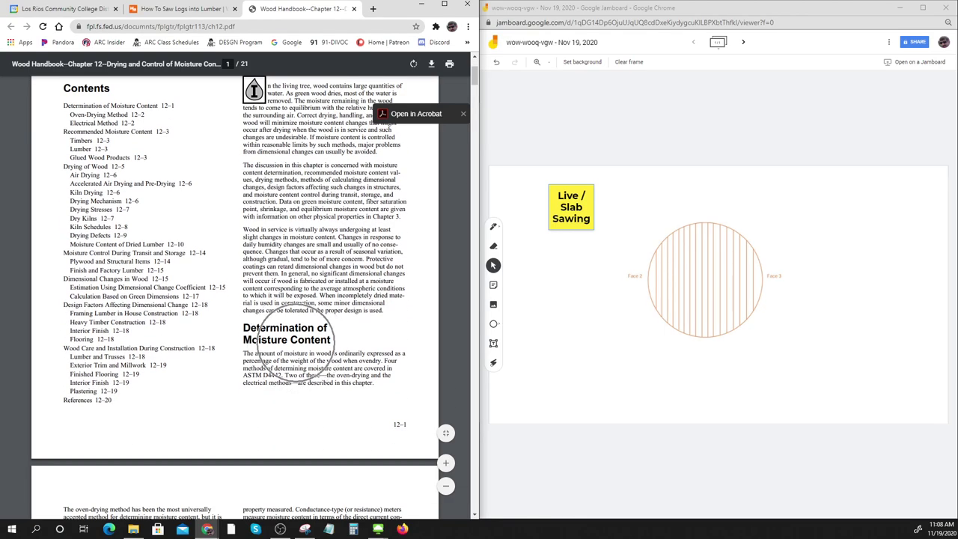
pyautogui.click(446, 462)
pyautogui.click(446, 462)
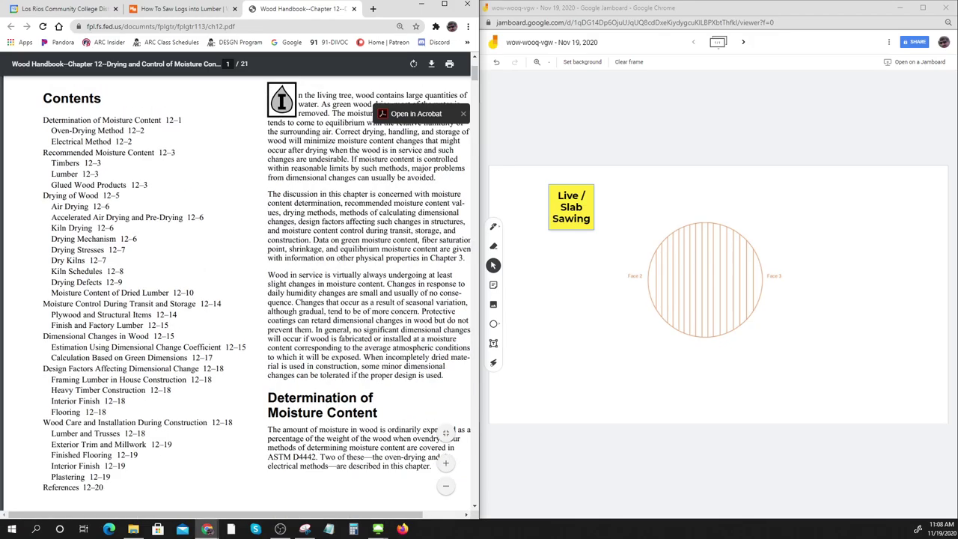
pyautogui.scroll(-4, 446, 462)
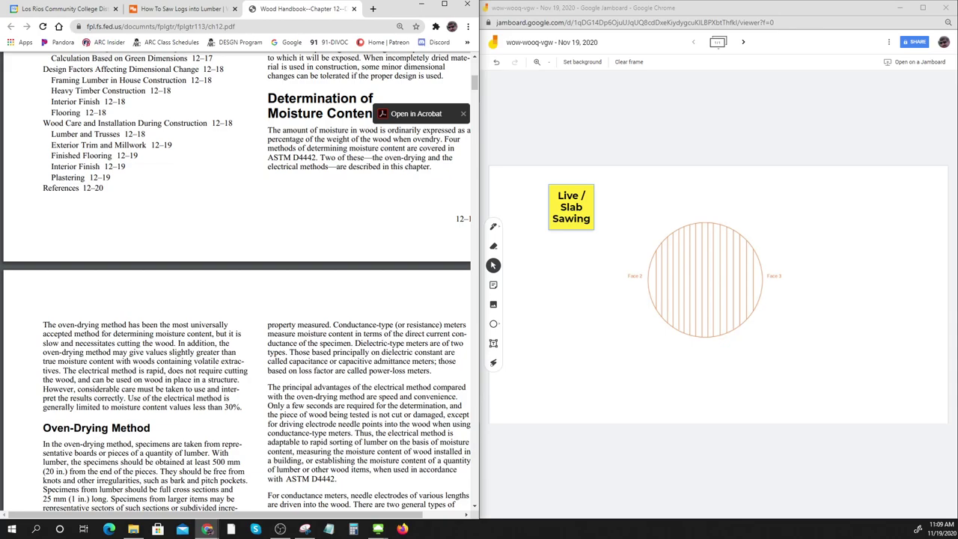
pyautogui.scroll(-2, 238, 299)
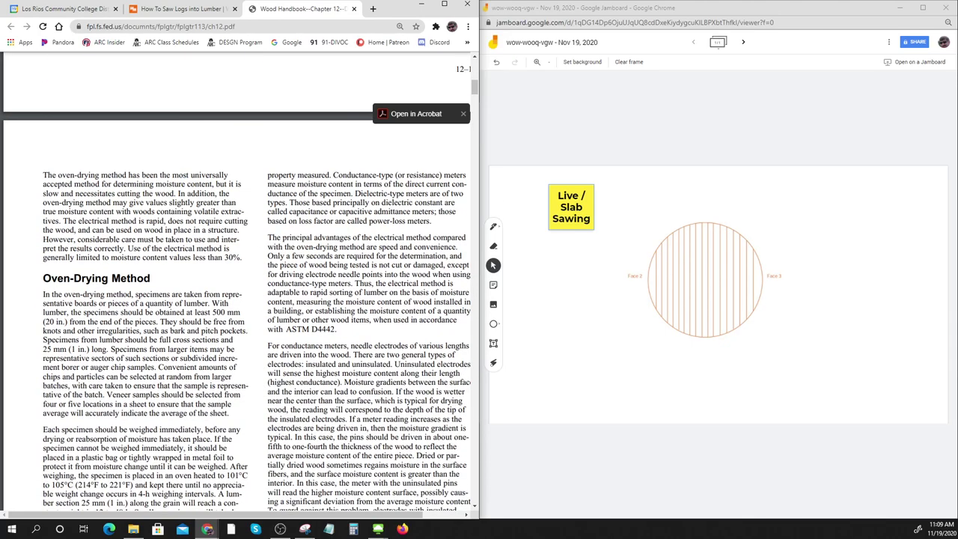
pyautogui.moveTo(43, 277); pyautogui.dragTo(150, 278)
pyautogui.scroll(-3, 150, 277)
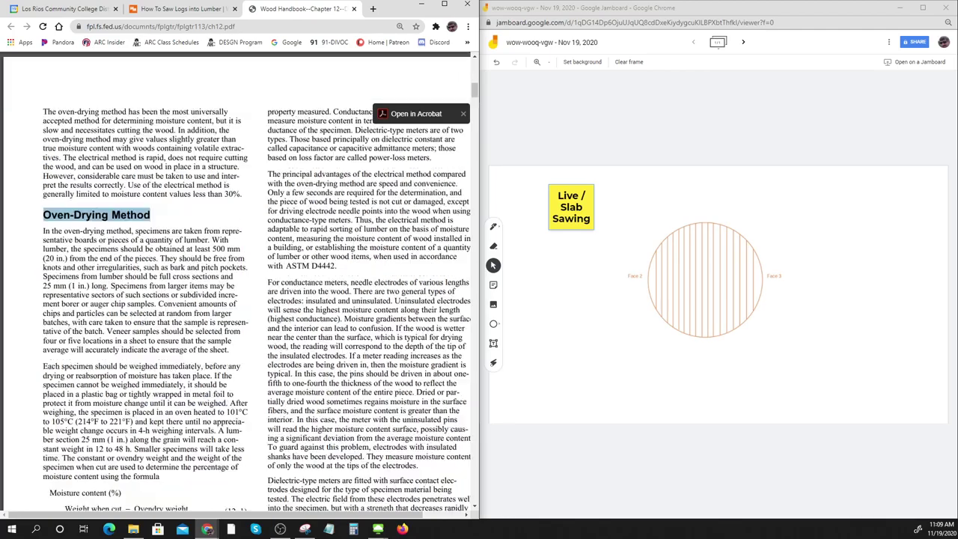
pyautogui.moveTo(43, 404); pyautogui.dragTo(193, 423)
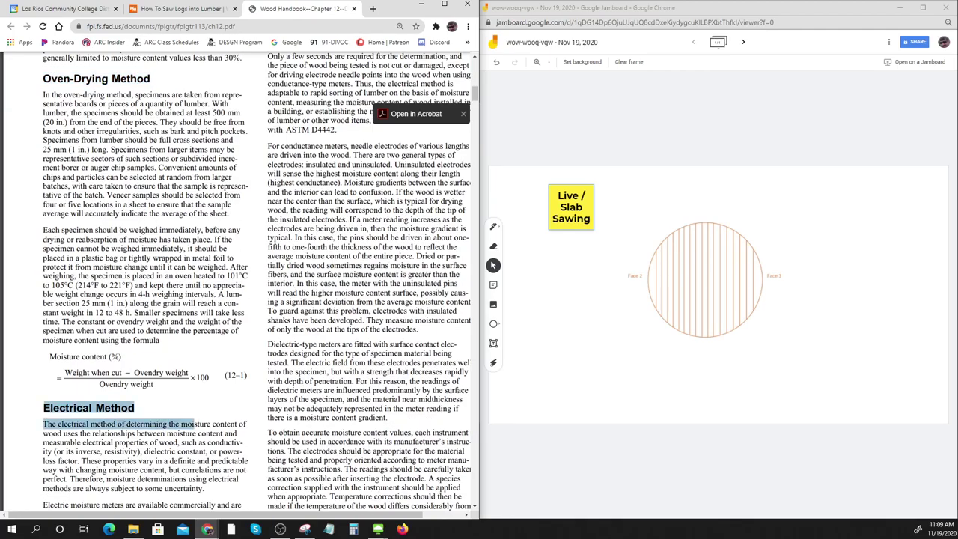
# - Examine the recommended moisture content for lumber and Table 12-1, highlighting the first Lumber sentence, and return to the chapter's first page
pyautogui.scroll(-3, 193, 423)
pyautogui.moveTo(267, 430); pyautogui.dragTo(430, 446)
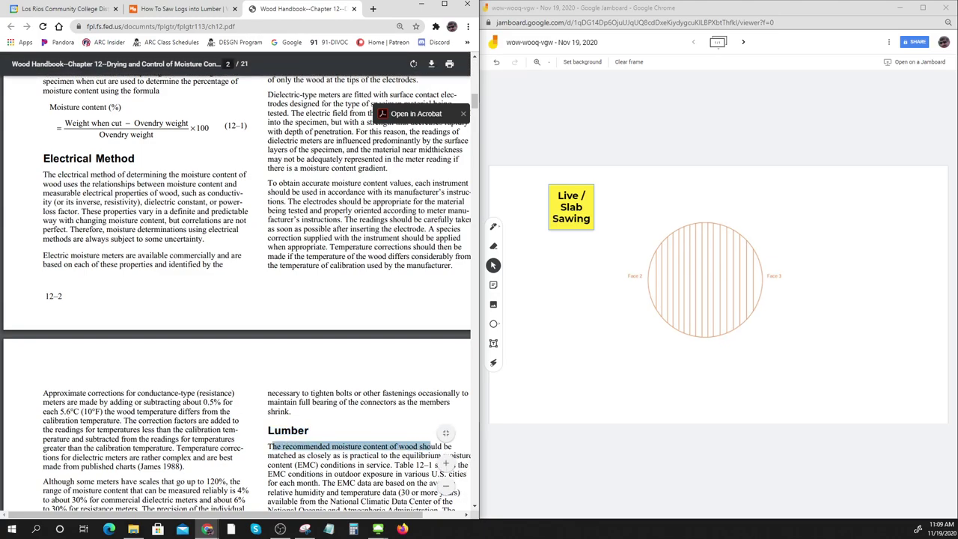
pyautogui.scroll(-1, 236, 300)
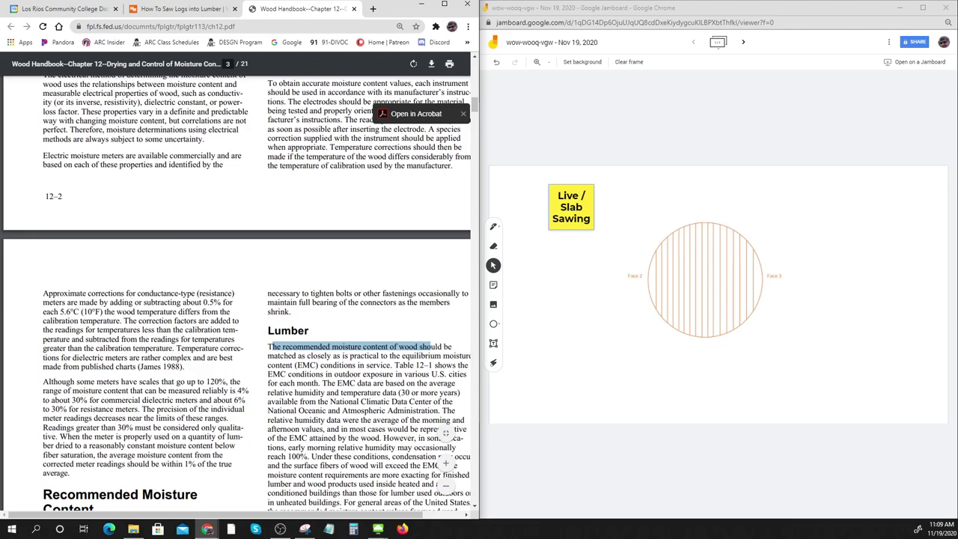
pyautogui.moveTo(267, 355); pyautogui.dragTo(373, 365)
pyautogui.scroll(-2, 372, 365)
pyautogui.scroll(-4, 372, 365)
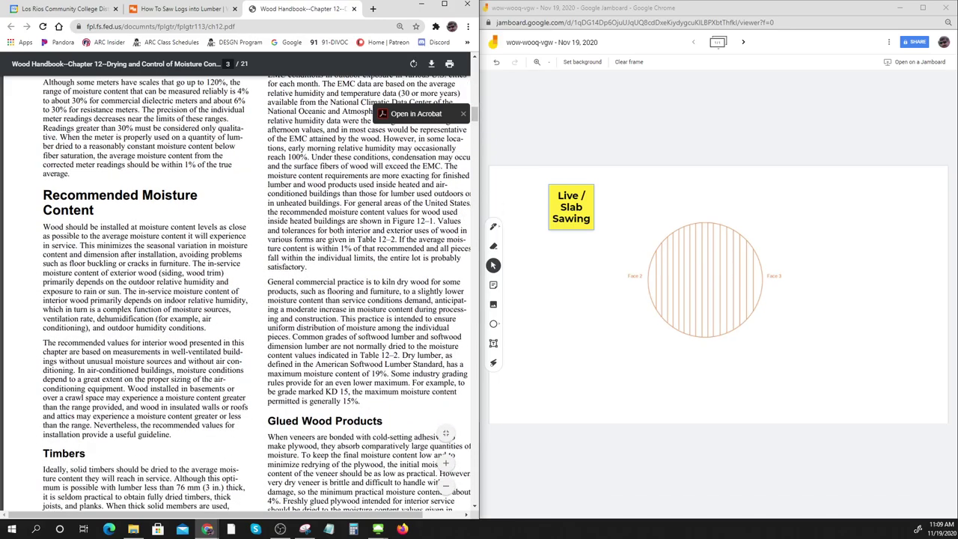
pyautogui.scroll(-1, 372, 365)
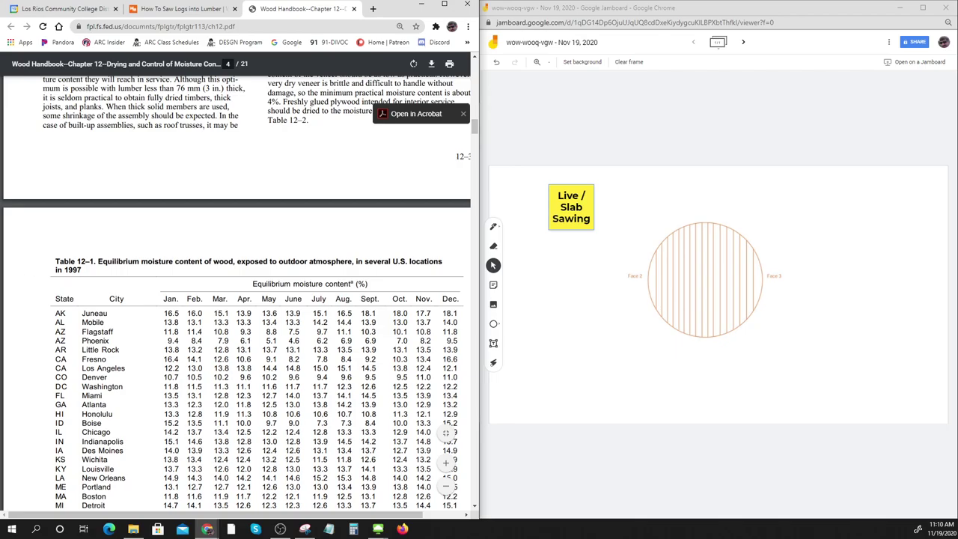
pyautogui.moveTo(475, 126); pyautogui.dragTo(482, 79)
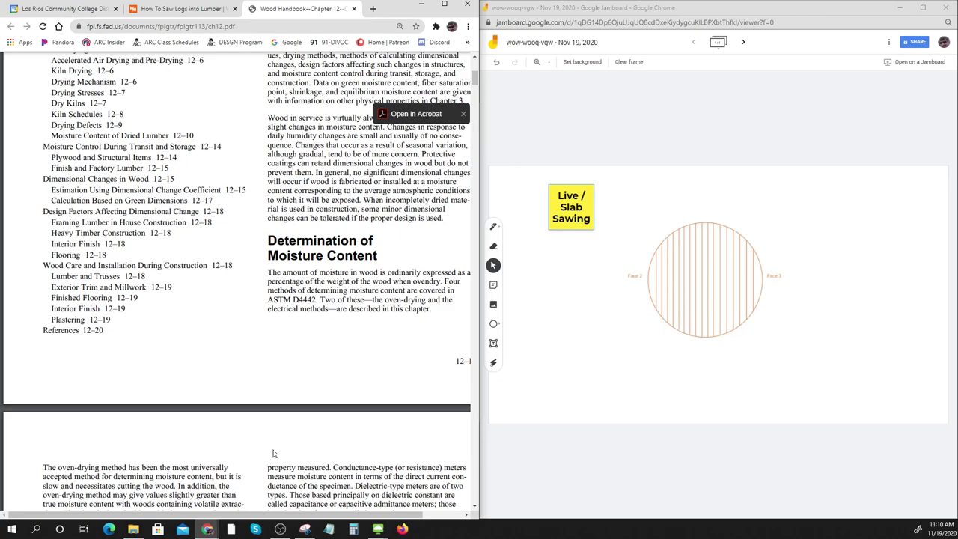
# - Open the event's Identification and grading procedures link in a new tab and show the Interpreting Grade Stamps section
pyautogui.click(68, 9)
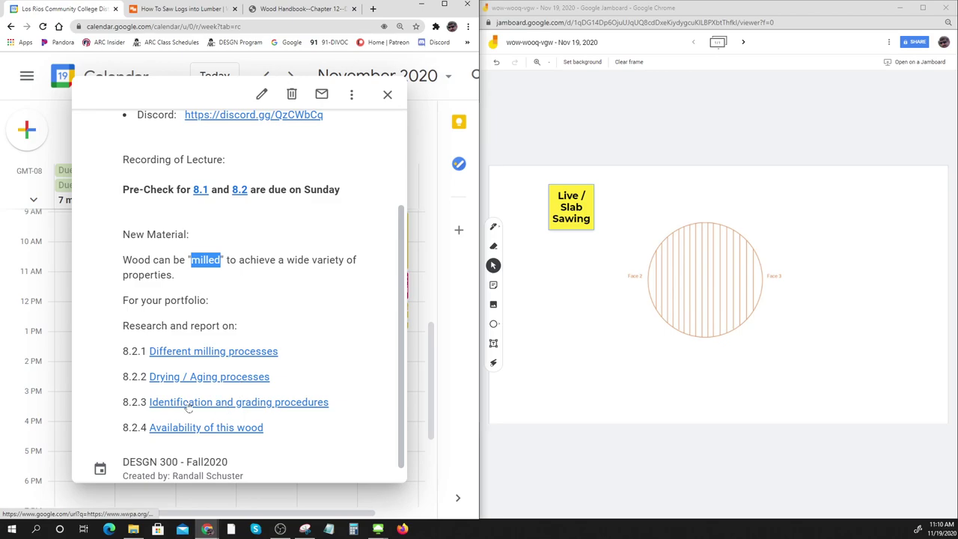
pyautogui.rightClick(222, 408)
pyautogui.click(231, 413)
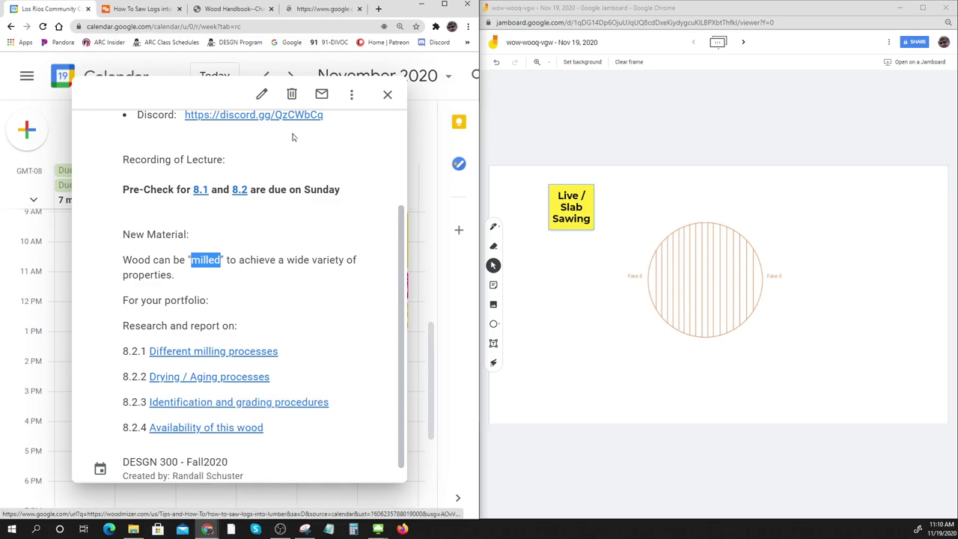
pyautogui.click(322, 10)
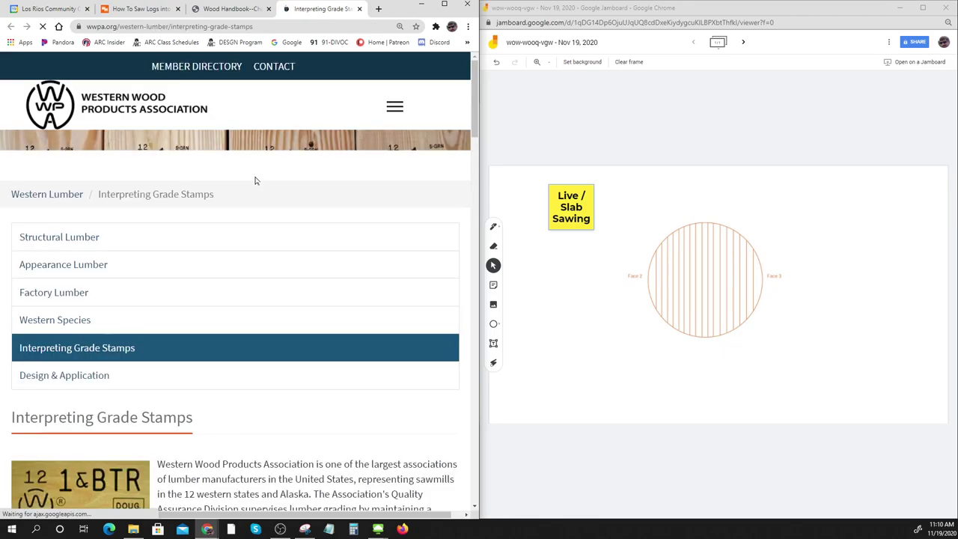
pyautogui.scroll(-4, 202, 299)
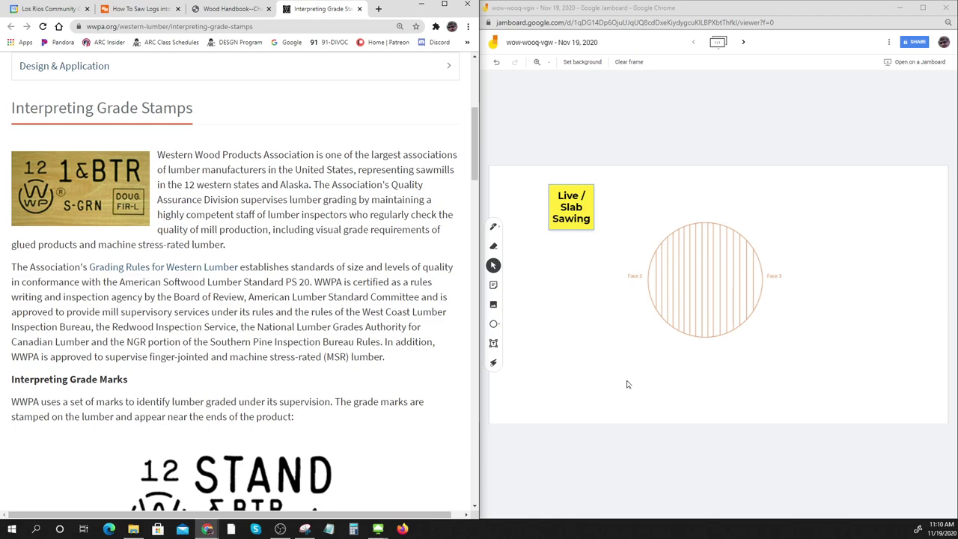
# - Go to the Jamboard's empty second frame and capture the 1&BTR grade stamp photo from the web page with Snipping Tool
pyautogui.click(743, 42)
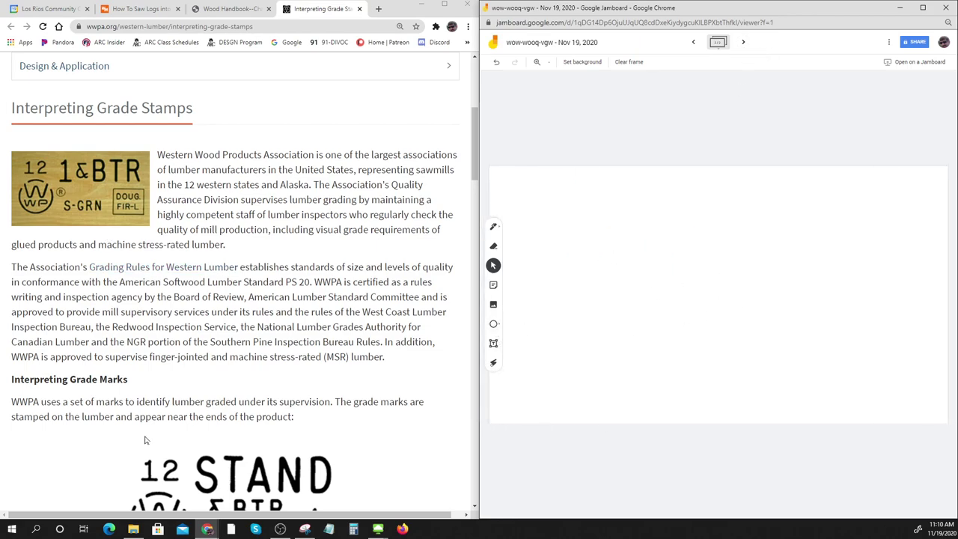
pyautogui.click(305, 529)
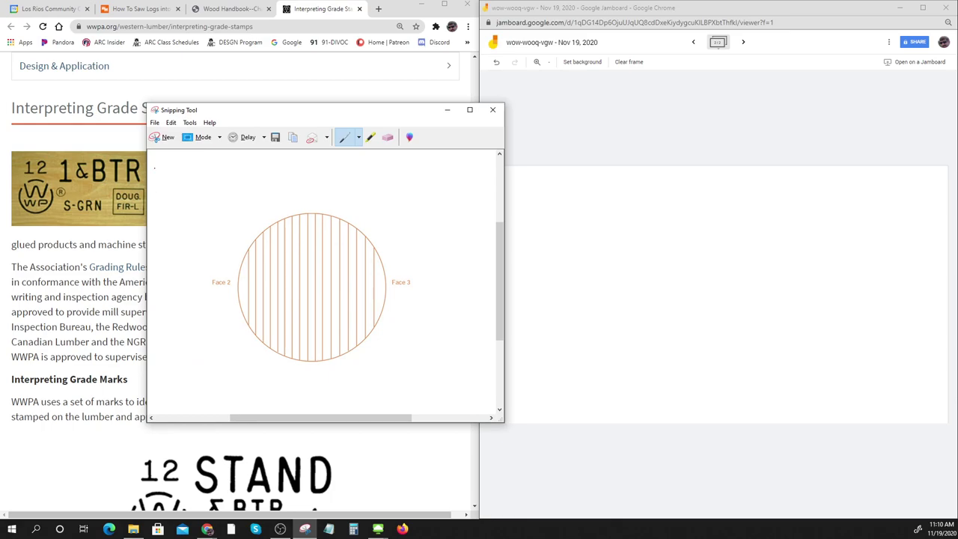
pyautogui.click(157, 139)
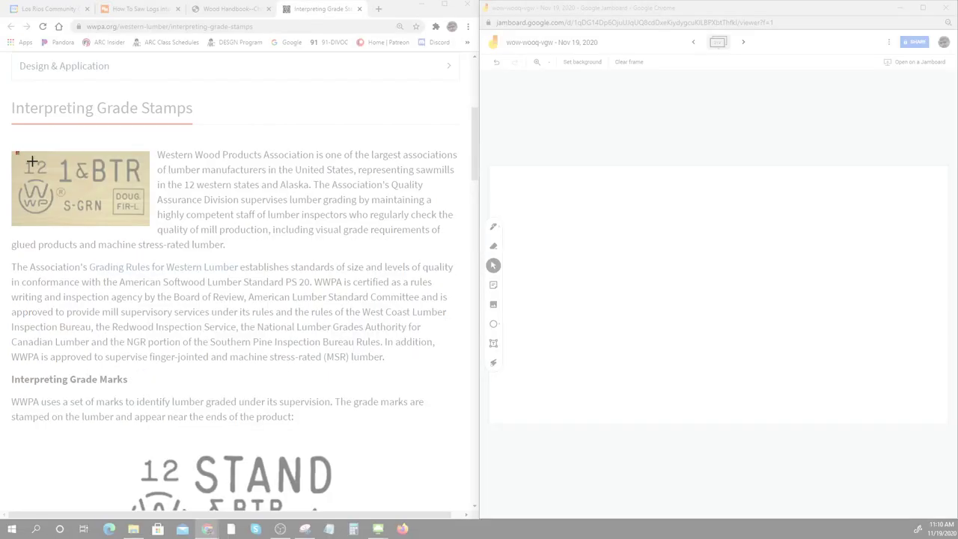
pyautogui.moveTo(15, 152); pyautogui.dragTo(149, 226)
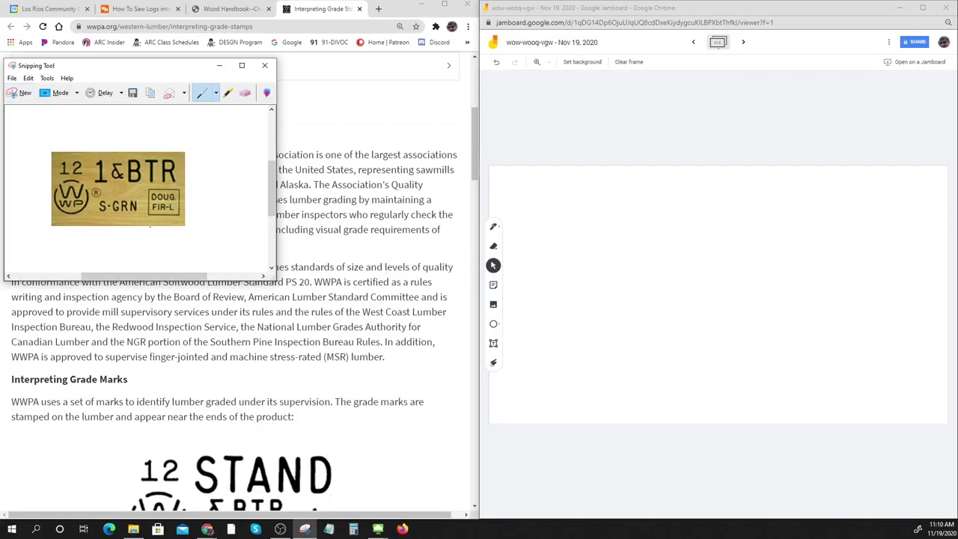
# - Paste the captured grade stamp onto the empty Jamboard frame, enlarge it and place it near the frame's centre
pyautogui.click(739, 283)
pyautogui.hotkey('ctrl', 'v')
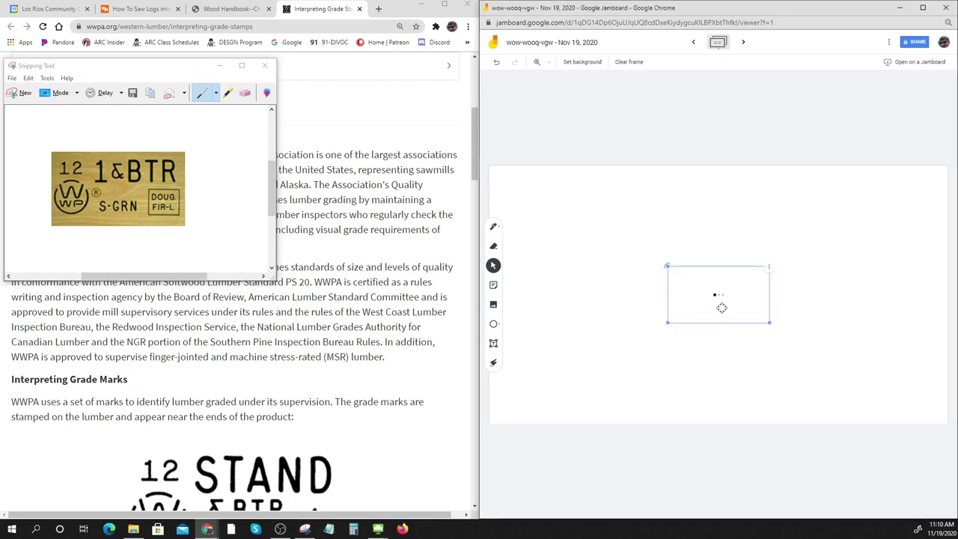
pyautogui.moveTo(722, 300); pyautogui.dragTo(748, 272)
pyautogui.moveTo(697, 291); pyautogui.dragTo(624, 376)
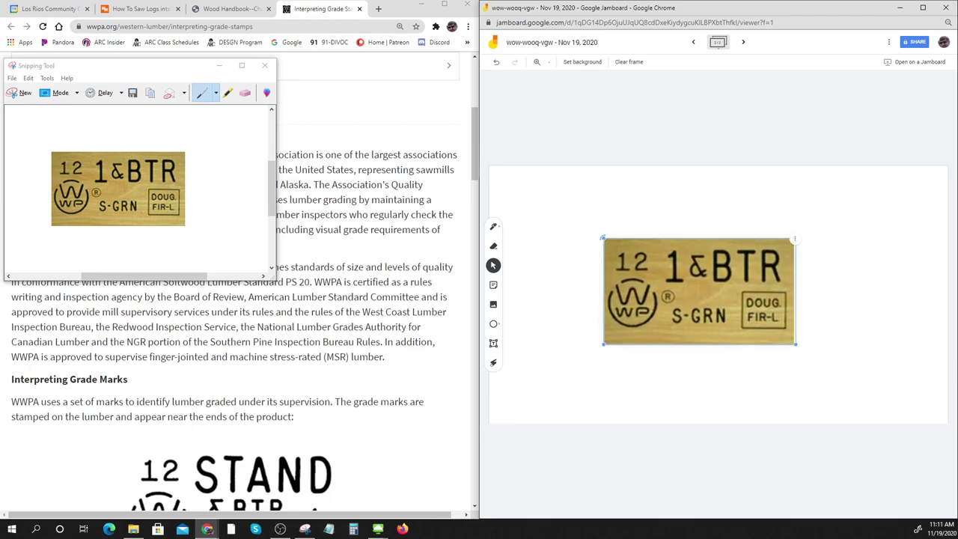
pyautogui.press('Escape')
# - Circle 1&BTR on the stamp with the red pen, then again more boldly with the red highlighter
pyautogui.click(493, 226)
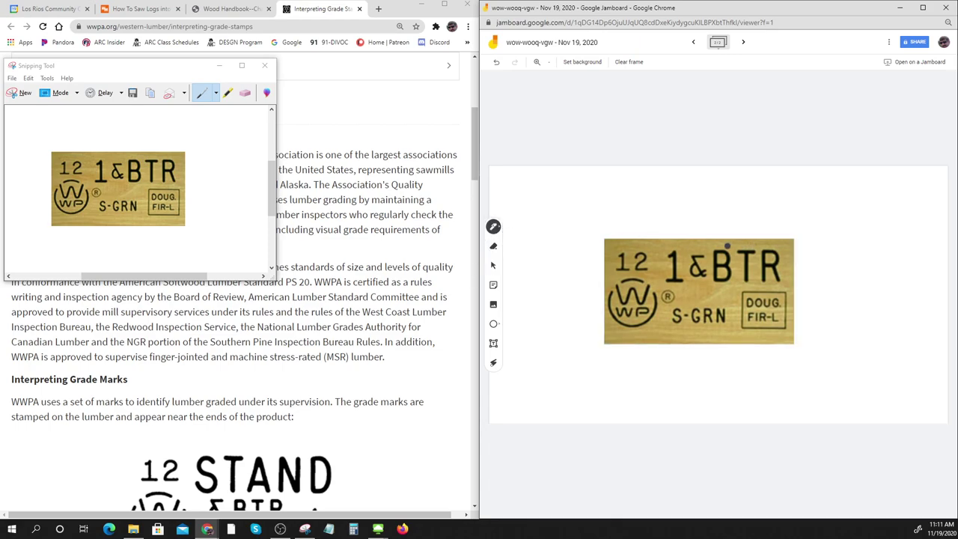
pyautogui.click(493, 226)
pyautogui.click(550, 263)
pyautogui.moveTo(727, 241)
pyautogui.mouseDown()
pyautogui.moveTo(678, 240)
pyautogui.moveTo(696, 282)
pyautogui.moveTo(805, 259)
pyautogui.mouseUp()
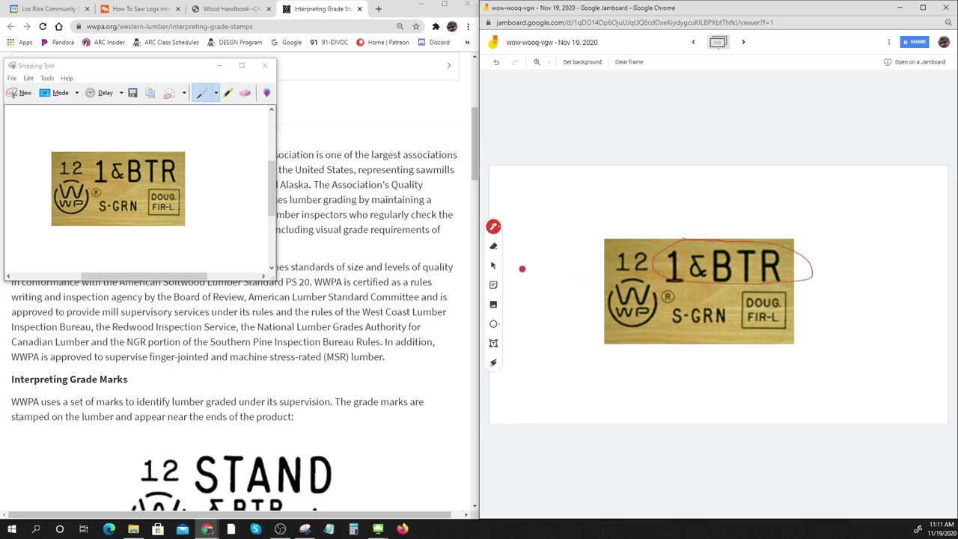
pyautogui.click(494, 227)
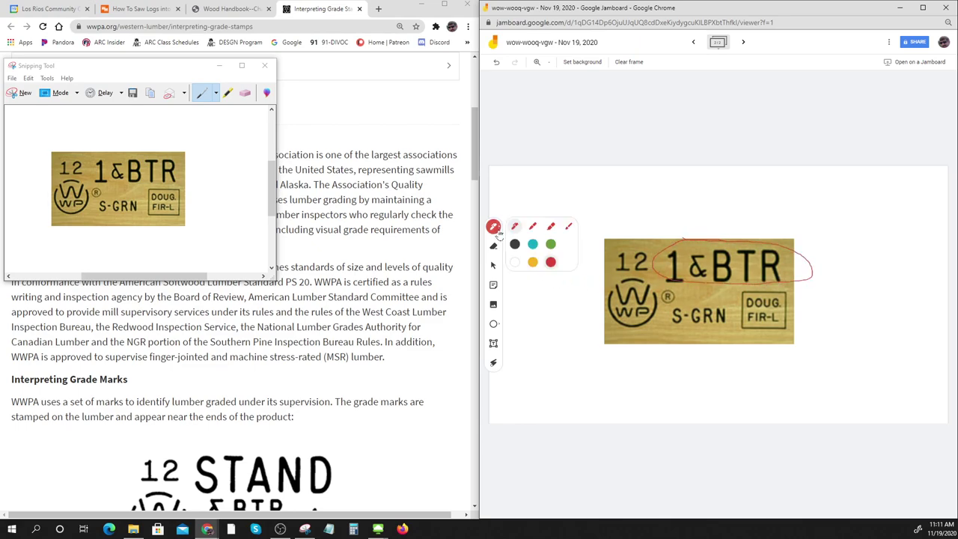
pyautogui.click(551, 227)
pyautogui.moveTo(690, 234)
pyautogui.mouseDown()
pyautogui.moveTo(658, 276)
pyautogui.moveTo(721, 278)
pyautogui.moveTo(807, 257)
pyautogui.moveTo(682, 238)
pyautogui.moveTo(656, 246)
pyautogui.mouseUp()
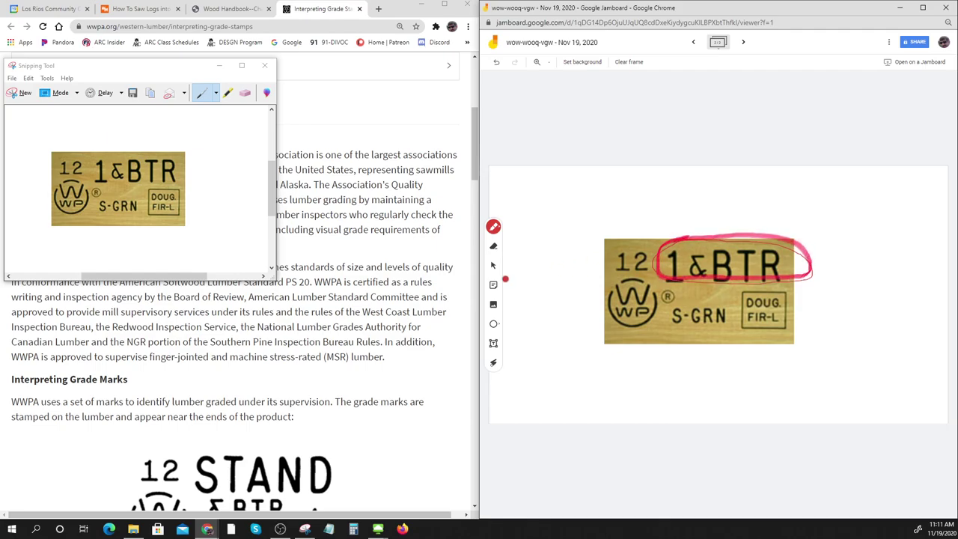
# - Add a yellow sticky note reading "Grade: Select / 1 / 2" and place it beside the circled 1&BTR
pyautogui.click(493, 284)
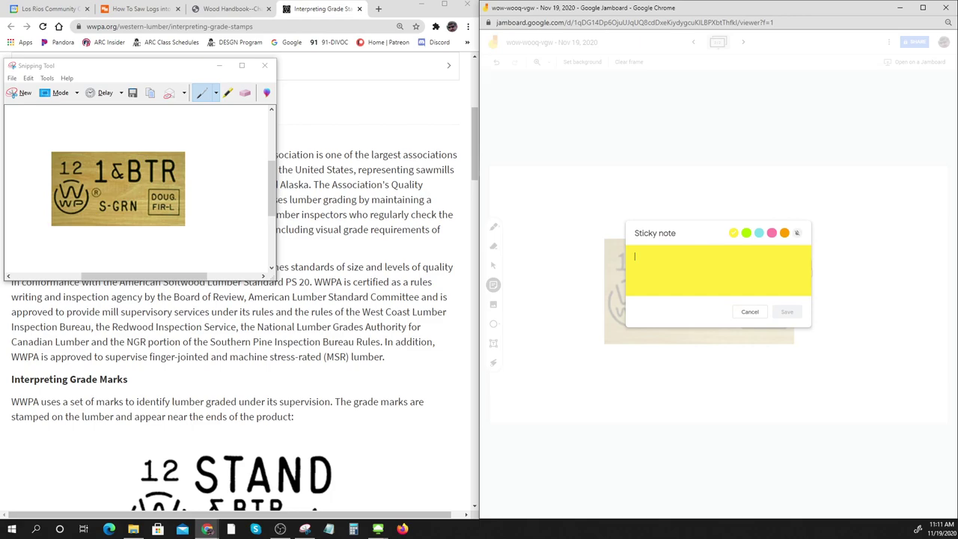
pyautogui.write('Grade: Select / 1/2')
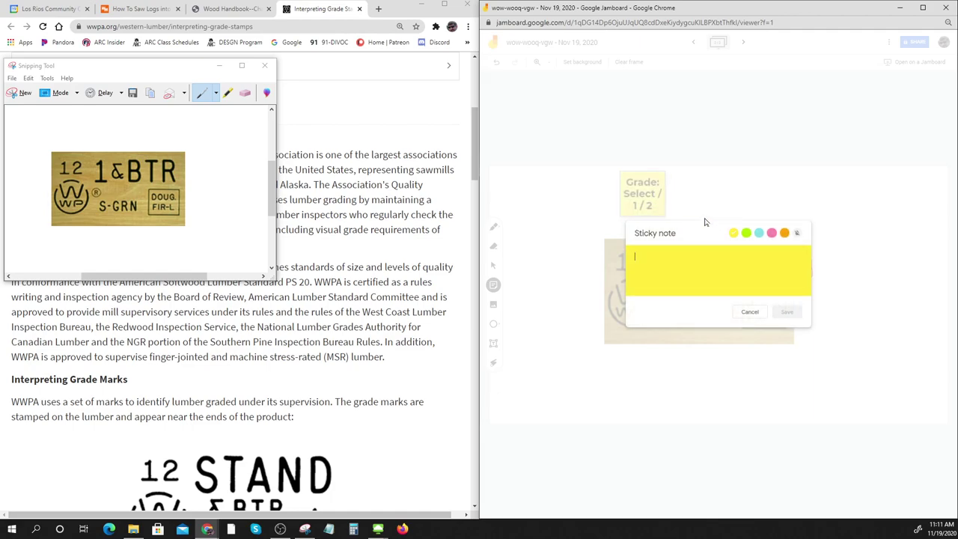
pyautogui.click(750, 318)
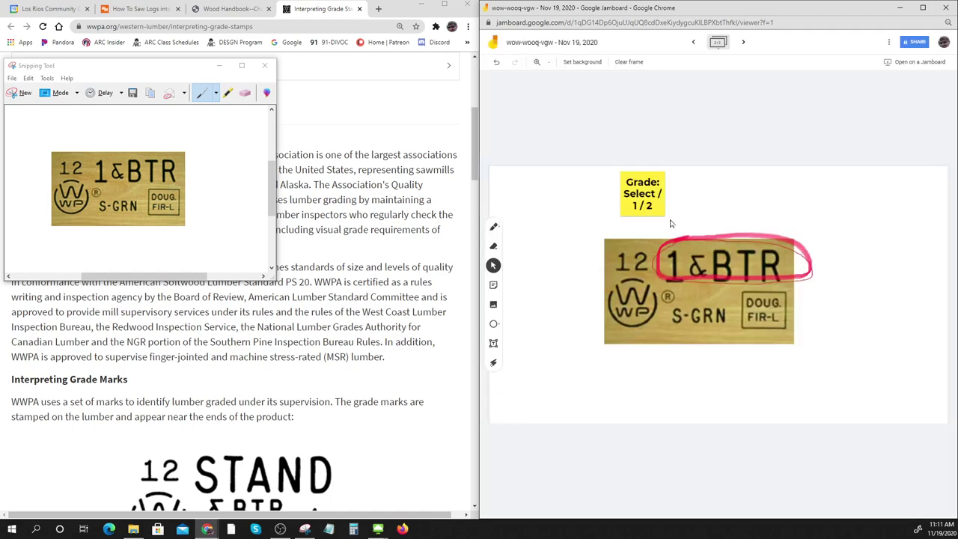
pyautogui.moveTo(658, 198); pyautogui.dragTo(840, 244)
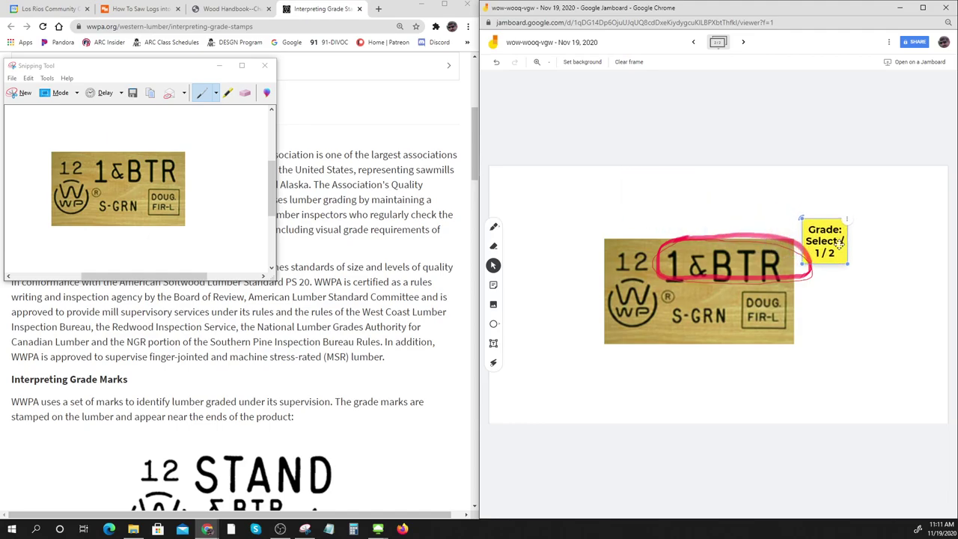
pyautogui.click(849, 356)
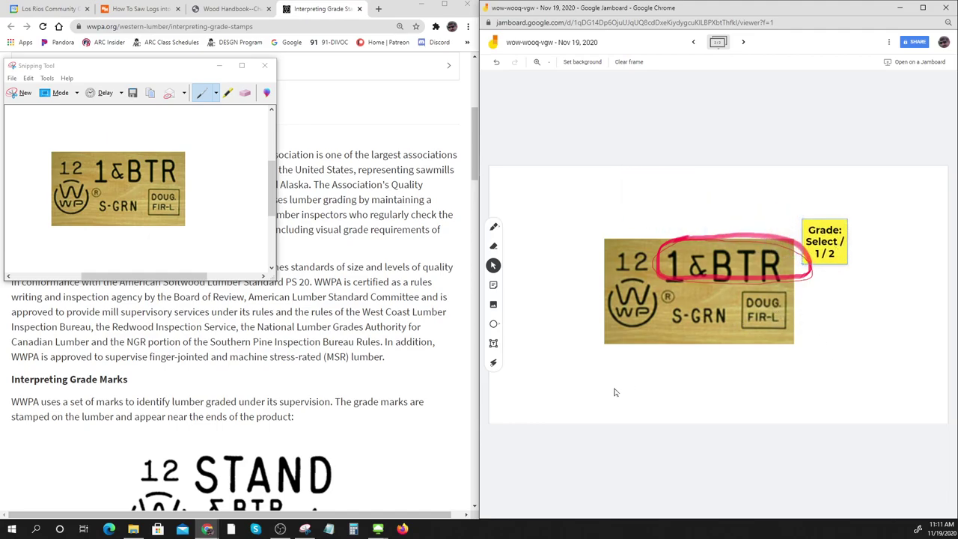
# - Circle DOUG. FIR-L with the red highlighter and place a yellow sticky note reading "Species" next to it
pyautogui.click(493, 226)
pyautogui.moveTo(771, 292)
pyautogui.mouseDown()
pyautogui.moveTo(736, 326)
pyautogui.moveTo(792, 313)
pyautogui.moveTo(760, 285)
pyautogui.mouseUp()
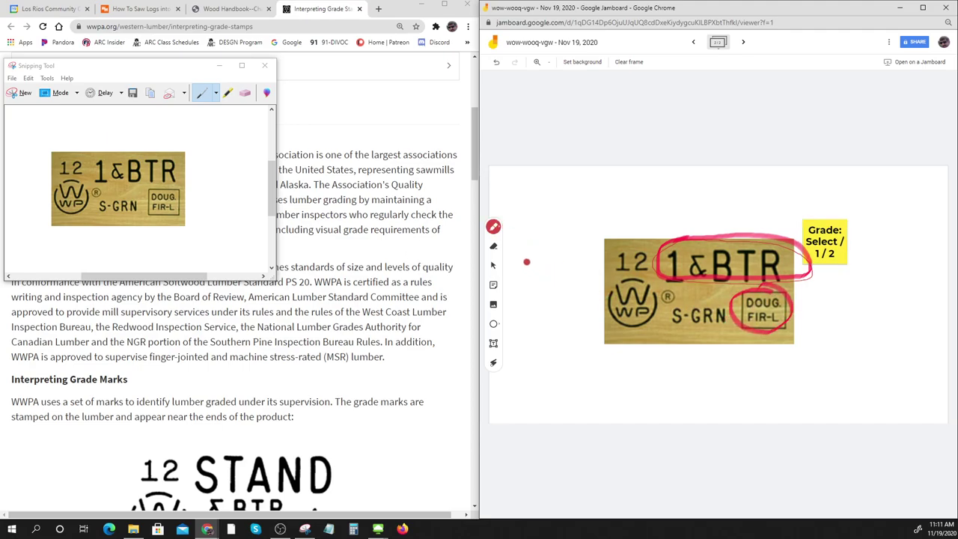
pyautogui.click(493, 285)
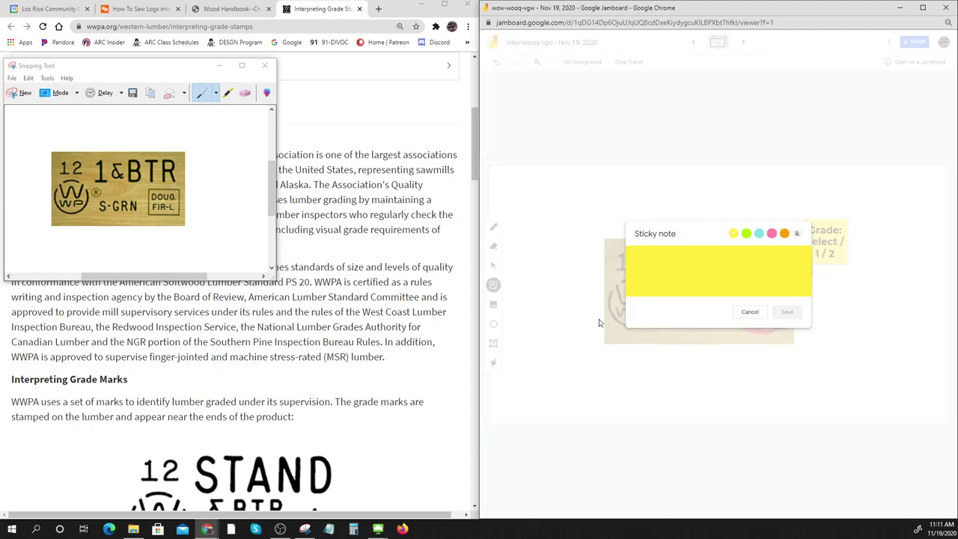
pyautogui.write('s')
pyautogui.click(786, 312)
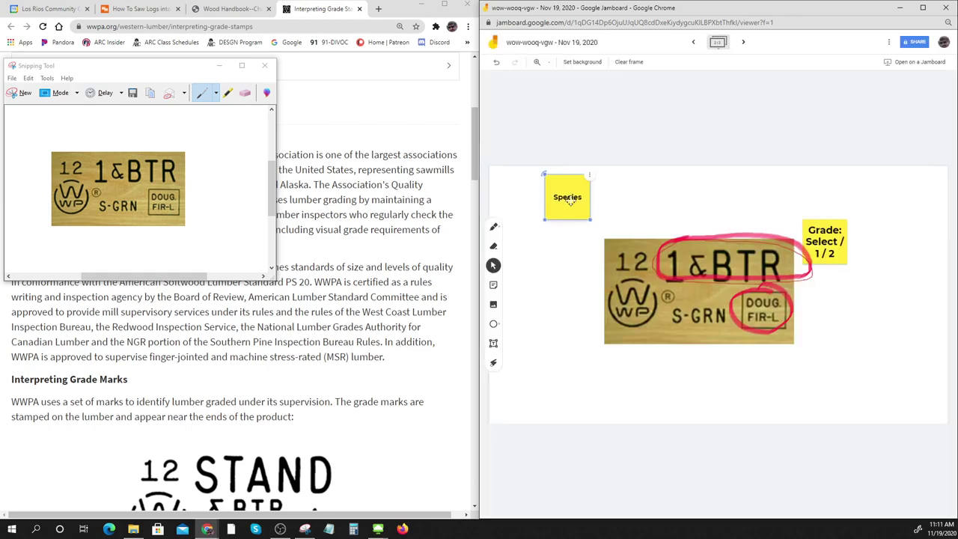
pyautogui.moveTo(570, 200); pyautogui.dragTo(813, 338)
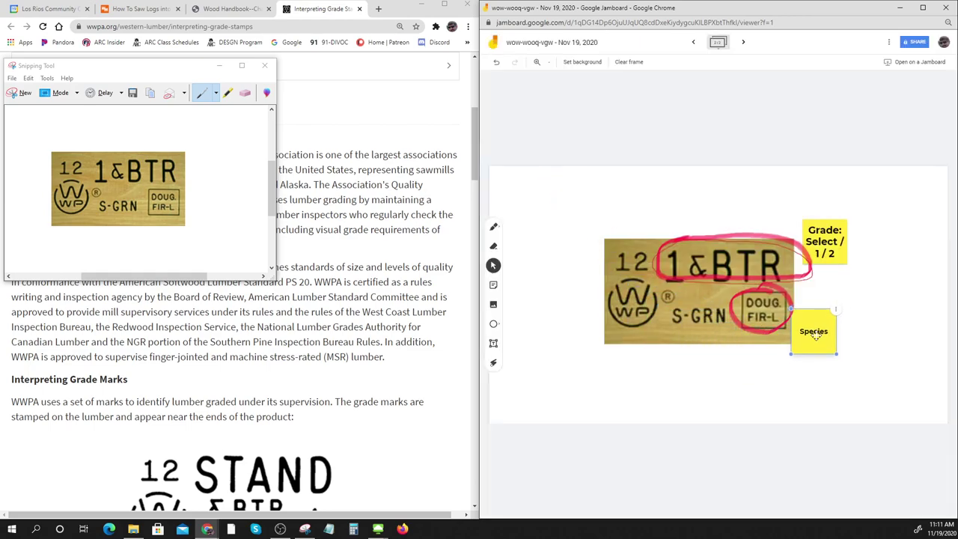
pyautogui.click(735, 399)
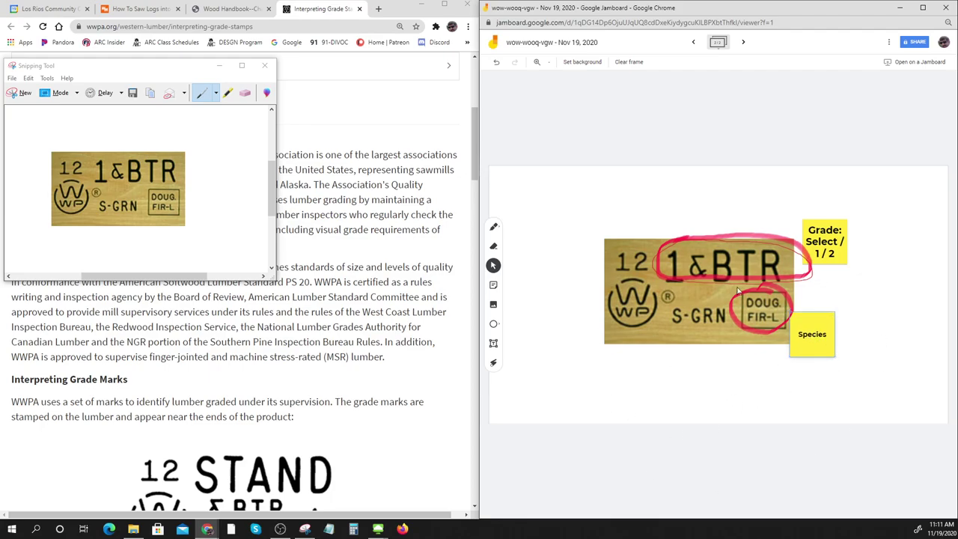
# - Circle S-GRN with the red highlighter and place a yellow sticky note reading "Drying Method" below it
pyautogui.click(694, 320)
pyautogui.click(493, 227)
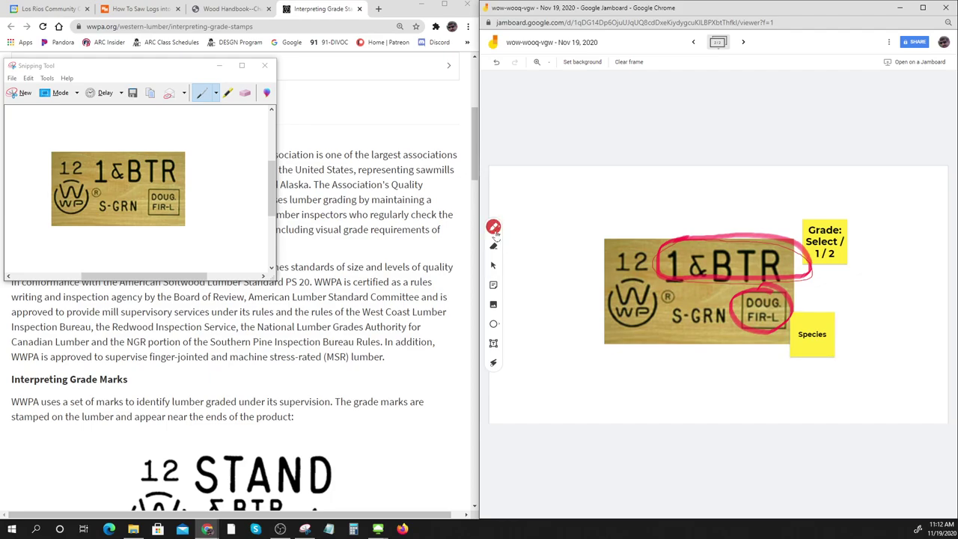
pyautogui.moveTo(701, 336)
pyautogui.mouseDown()
pyautogui.moveTo(713, 338)
pyautogui.moveTo(728, 311)
pyautogui.moveTo(677, 302)
pyautogui.moveTo(670, 337)
pyautogui.moveTo(715, 320)
pyautogui.mouseUp()
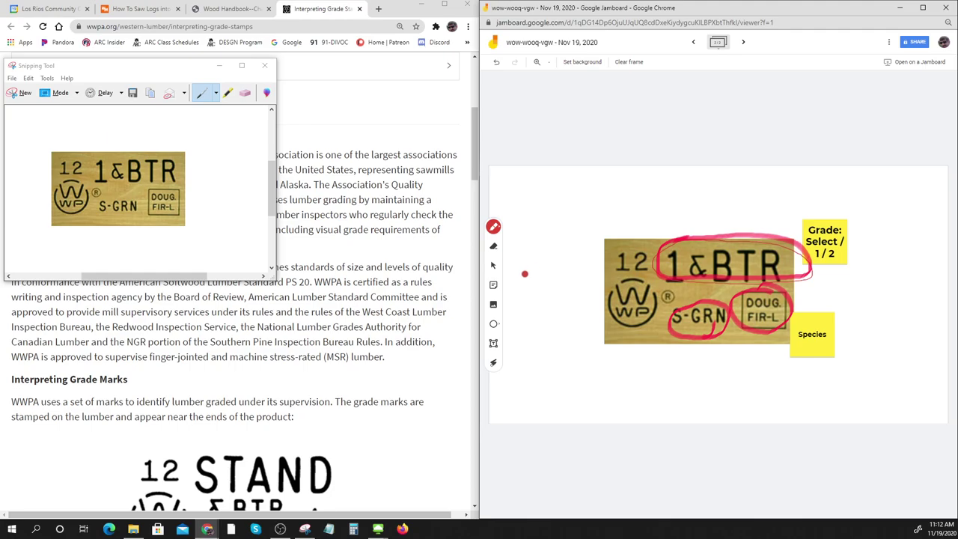
pyautogui.click(493, 285)
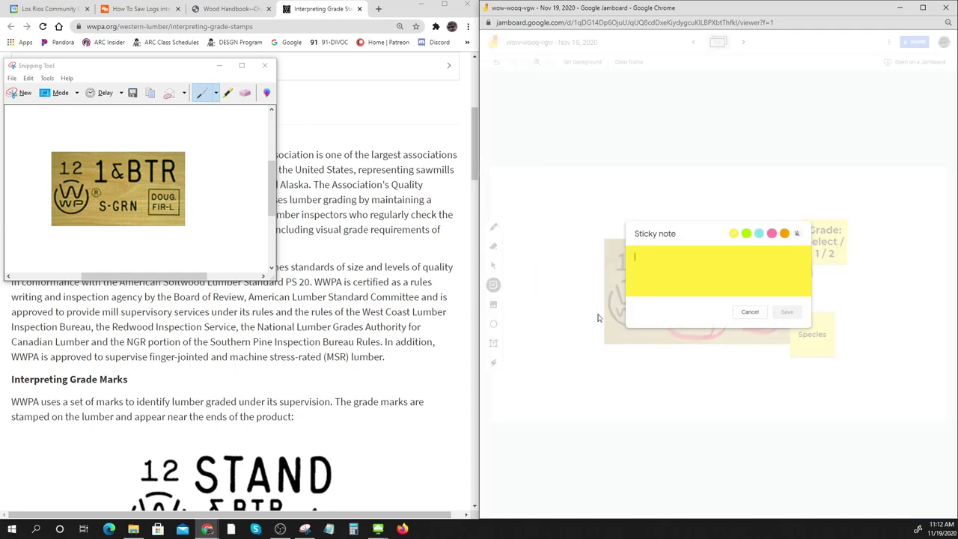
pyautogui.write('Drying Method')
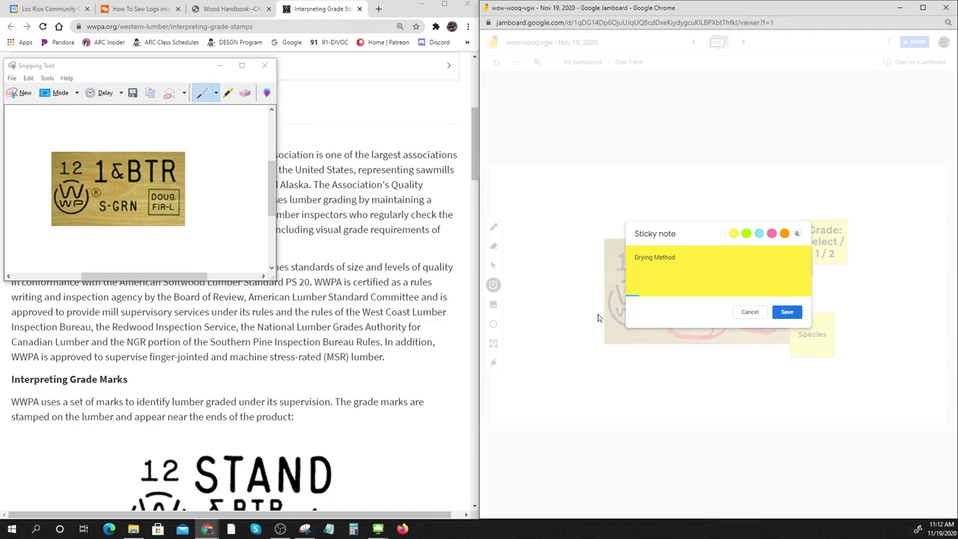
pyautogui.click(782, 314)
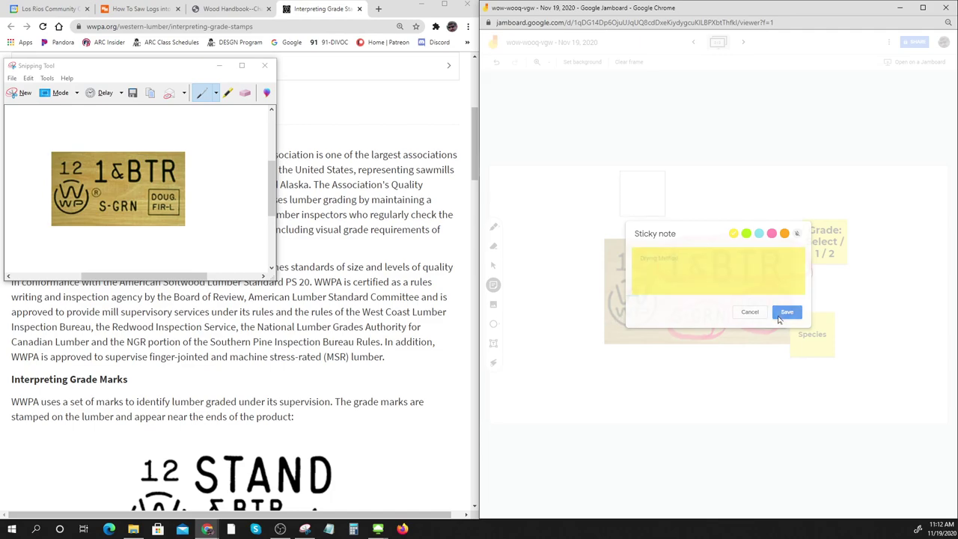
pyautogui.click(655, 207)
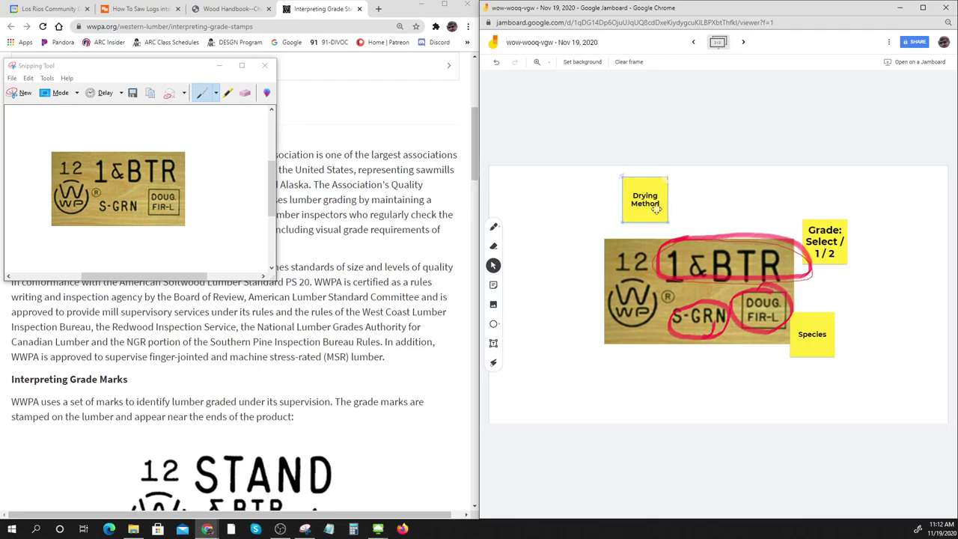
pyautogui.moveTo(650, 196); pyautogui.dragTo(707, 366)
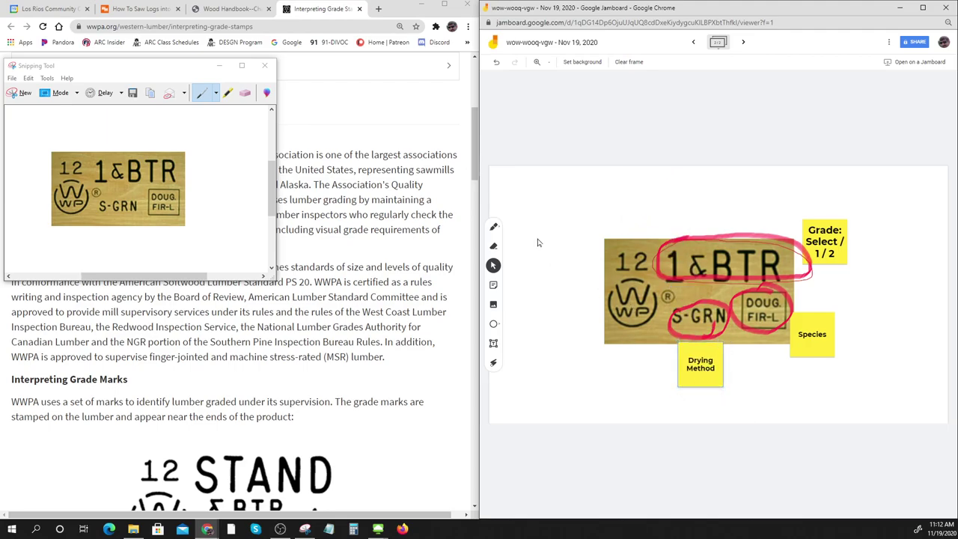
# - Circle the WWP logo with the red highlighter and place a yellow sticky note reading "Association" below it
pyautogui.click(493, 226)
pyautogui.moveTo(620, 279)
pyautogui.mouseDown()
pyautogui.moveTo(603, 317)
pyautogui.moveTo(667, 307)
pyautogui.moveTo(601, 274)
pyautogui.moveTo(599, 290)
pyautogui.mouseUp()
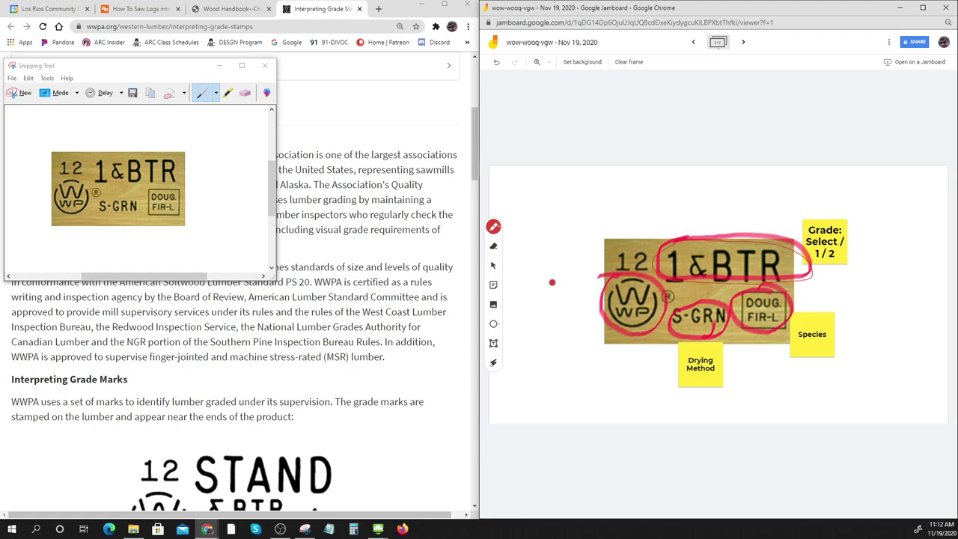
pyautogui.click(493, 285)
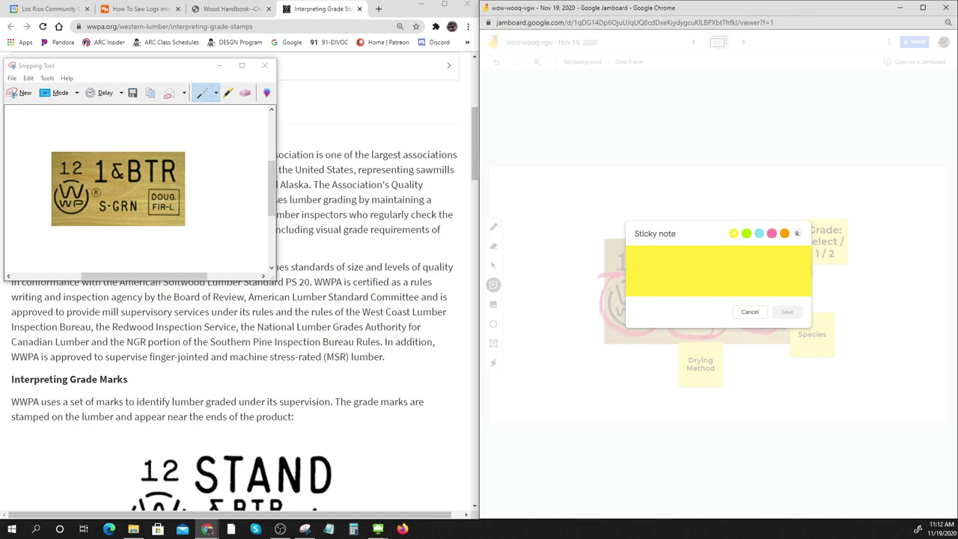
pyautogui.write('Association')
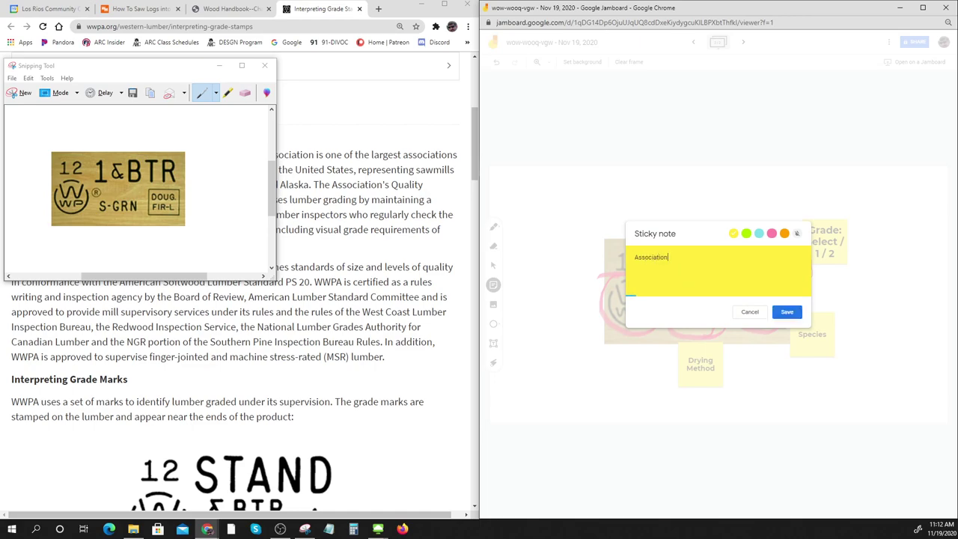
pyautogui.click(786, 311)
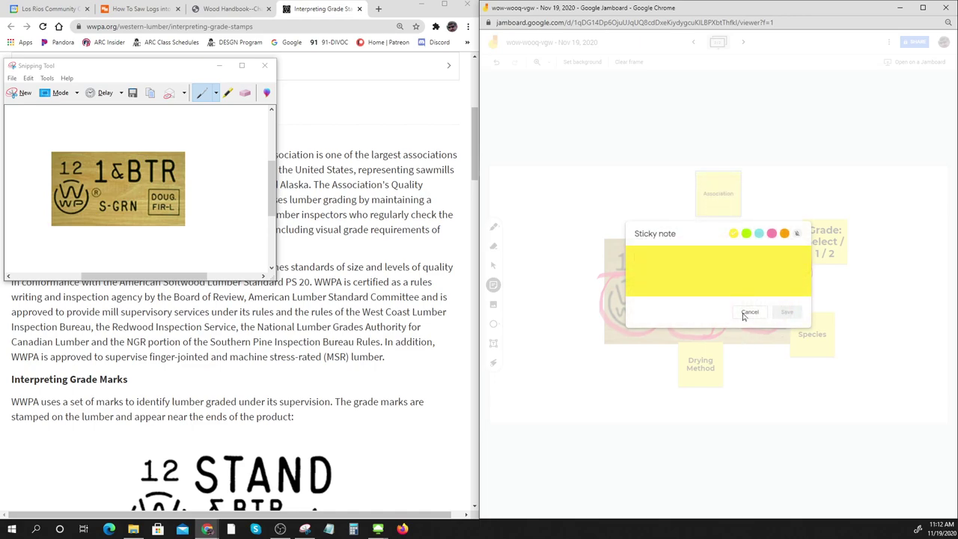
pyautogui.moveTo(717, 197); pyautogui.dragTo(608, 357)
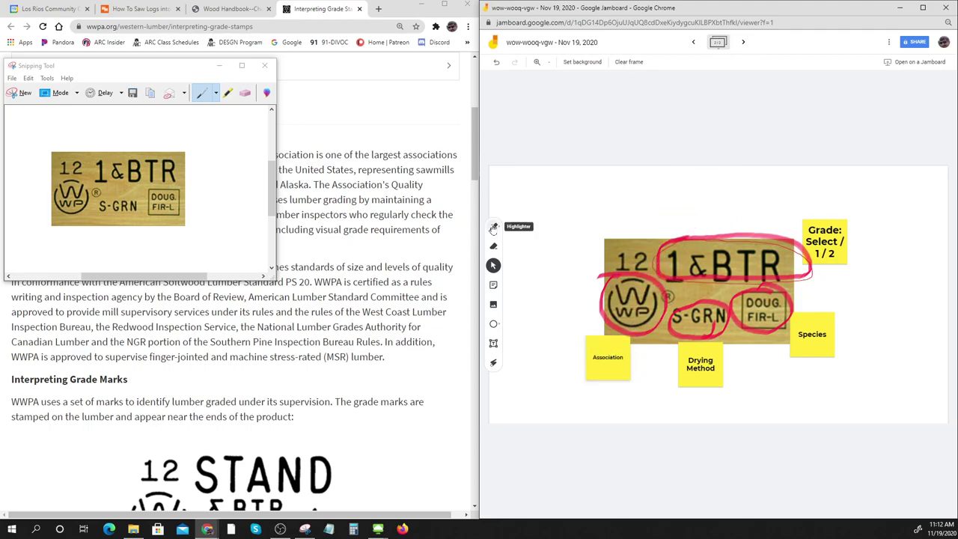
# - Circle the 12 with the red highlighter and place a yellow sticky note reading "Mill Number - Who Milled It" above it
pyautogui.click(493, 226)
pyautogui.moveTo(628, 240)
pyautogui.mouseDown()
pyautogui.moveTo(605, 273)
pyautogui.moveTo(655, 227)
pyautogui.moveTo(612, 244)
pyautogui.mouseUp()
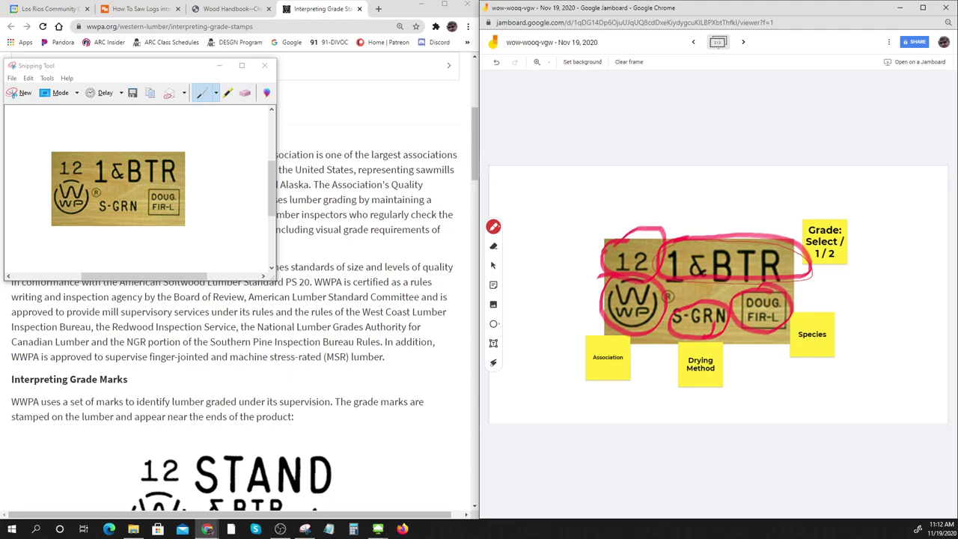
pyautogui.click(493, 284)
pyautogui.write('Mill Number - Who Milled It')
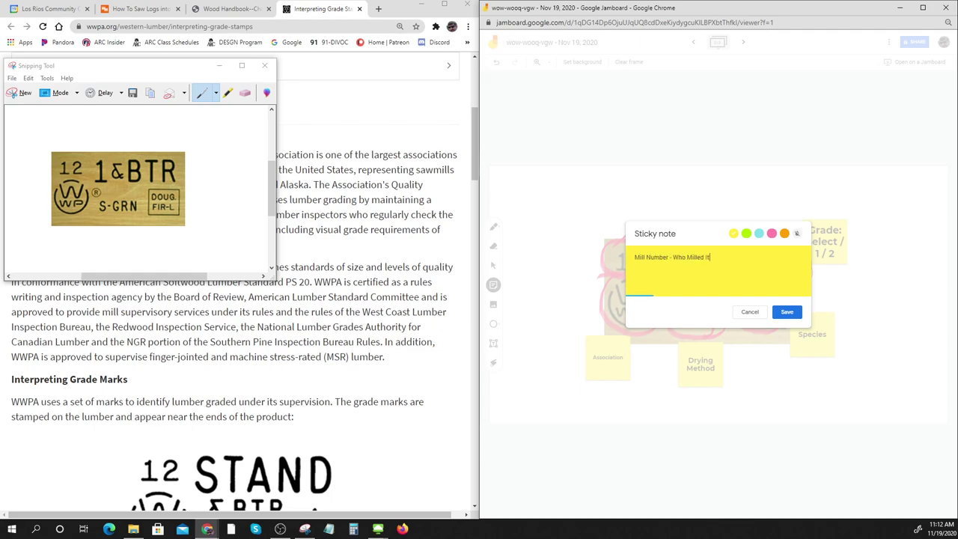
pyautogui.click(786, 311)
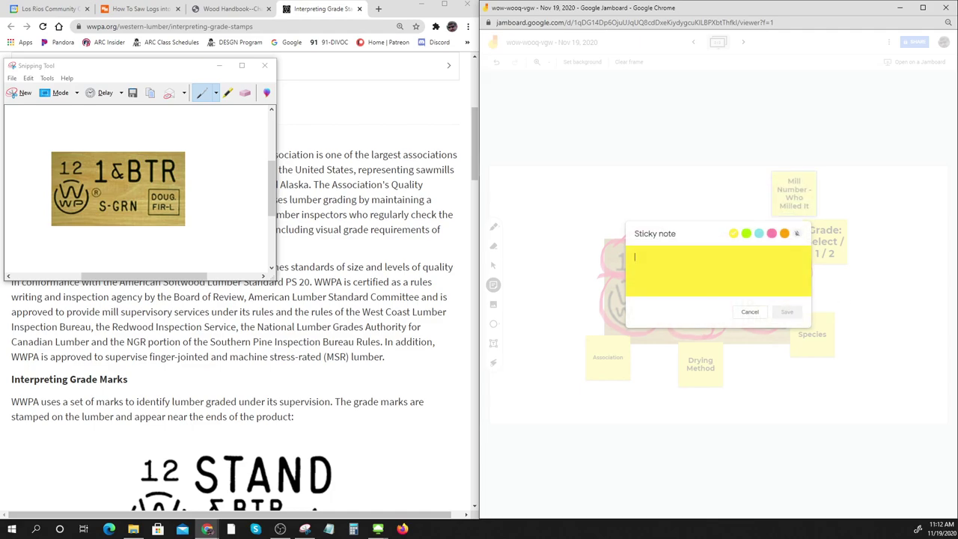
pyautogui.click(802, 203)
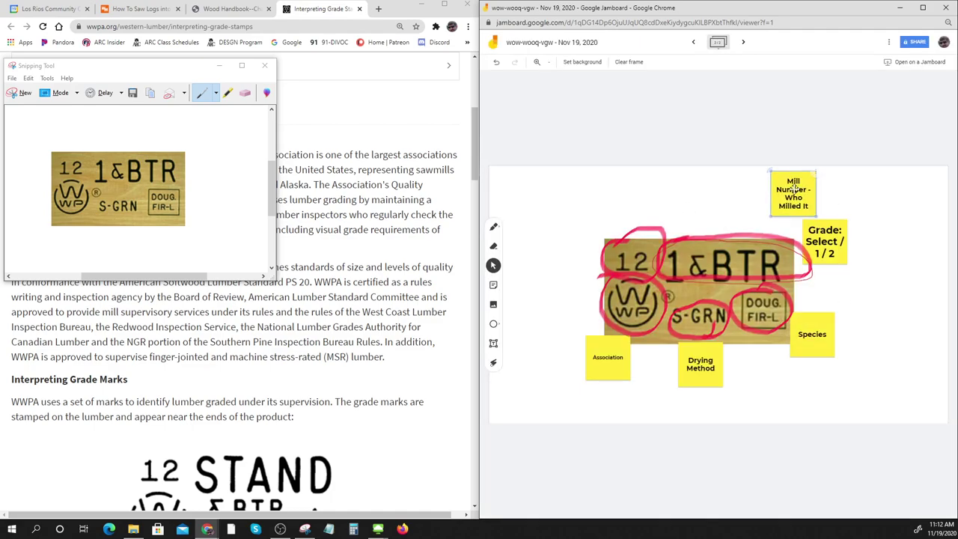
pyautogui.moveTo(794, 188); pyautogui.dragTo(588, 219)
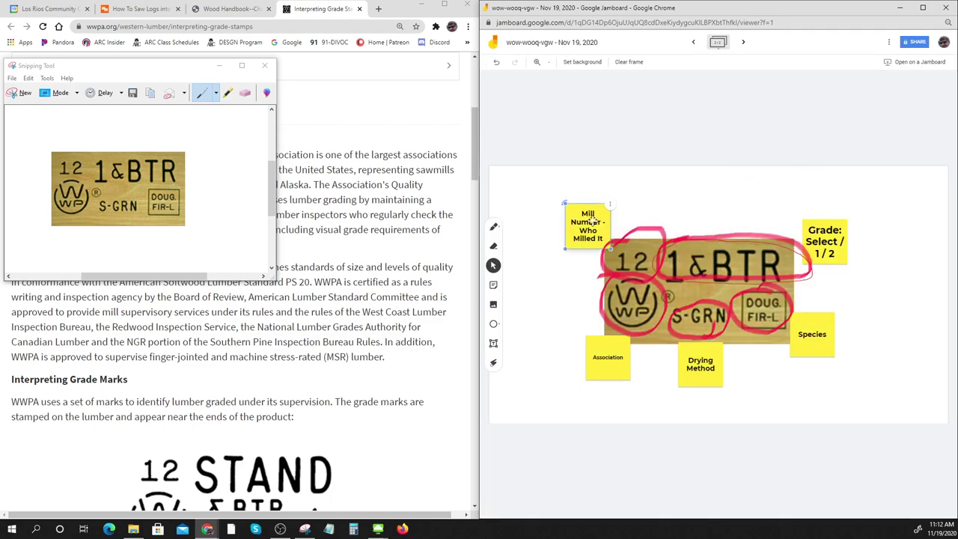
pyautogui.click(842, 409)
# - Capture a new snip of the annotated grade stamp with all its sticky notes using Snipping Tool
pyautogui.click(220, 66)
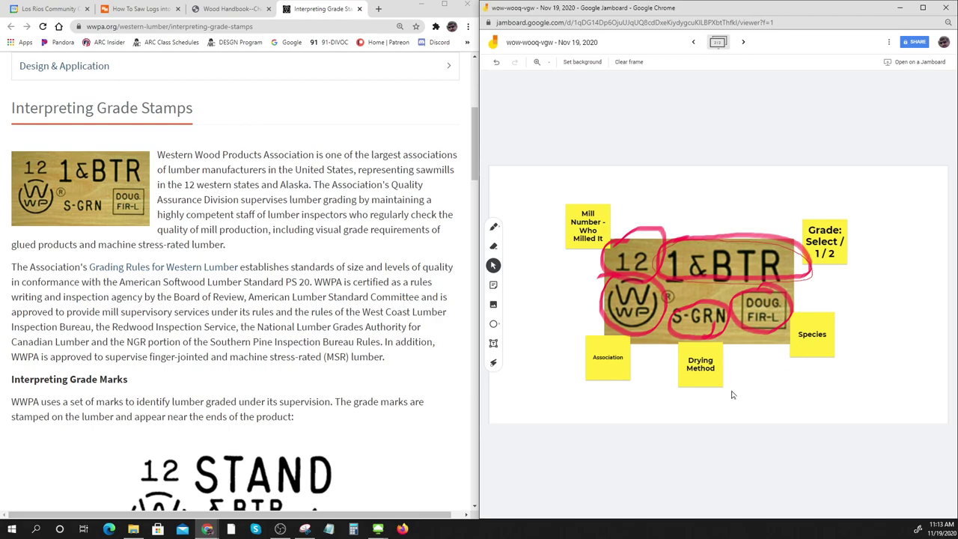
pyautogui.click(305, 528)
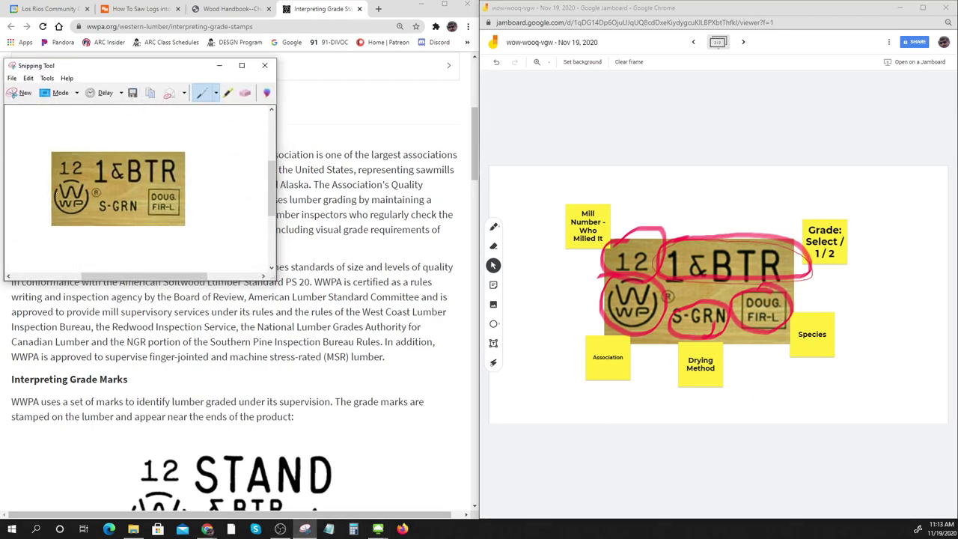
pyautogui.click(22, 98)
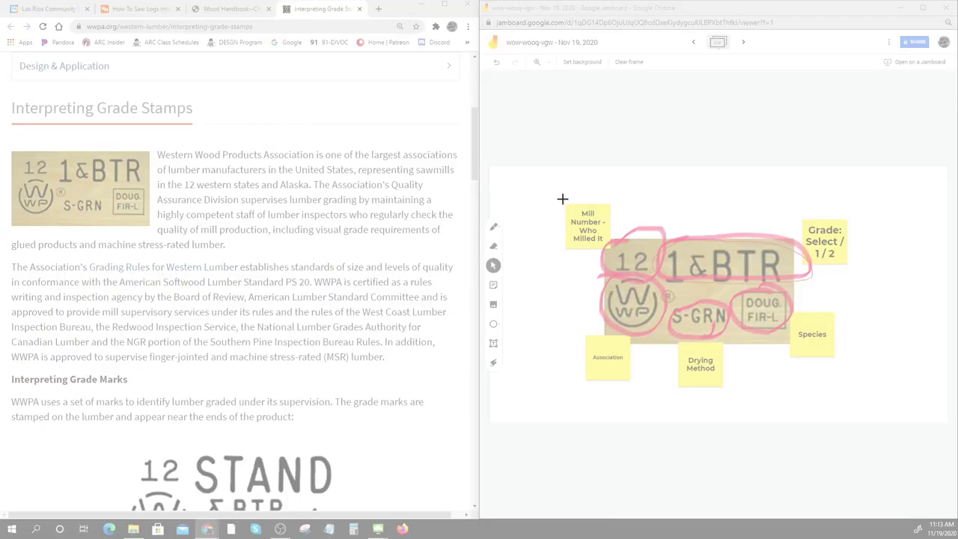
pyautogui.moveTo(543, 188); pyautogui.dragTo(870, 389)
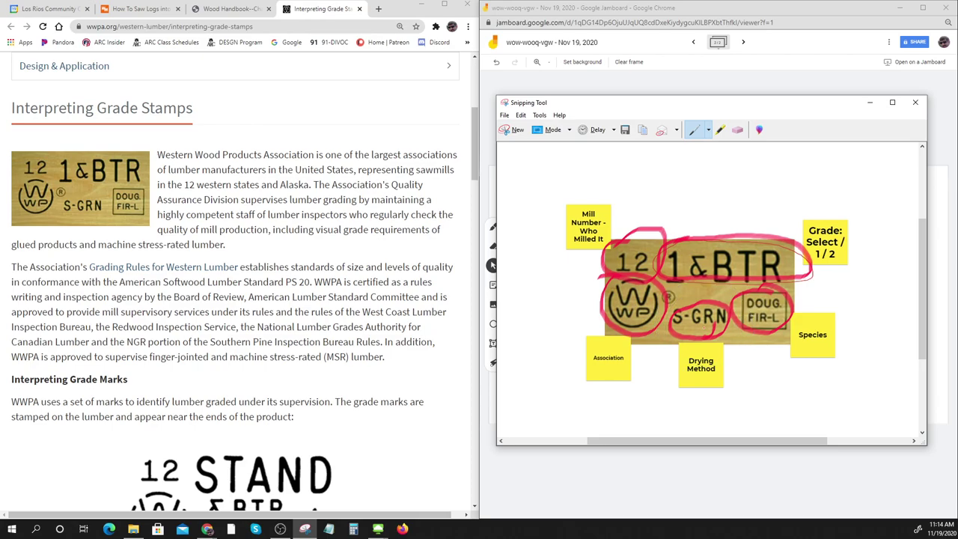
pyautogui.click(806, 346)
pyautogui.click(588, 221)
pyautogui.click(602, 365)
pyautogui.click(704, 292)
pyautogui.click(703, 292)
pyautogui.click(715, 260)
pyautogui.click(695, 318)
# - Open the 8.2.4 "Availability of this wood" link from the calendar event in a new browser tab and show that page
pyautogui.click(56, 10)
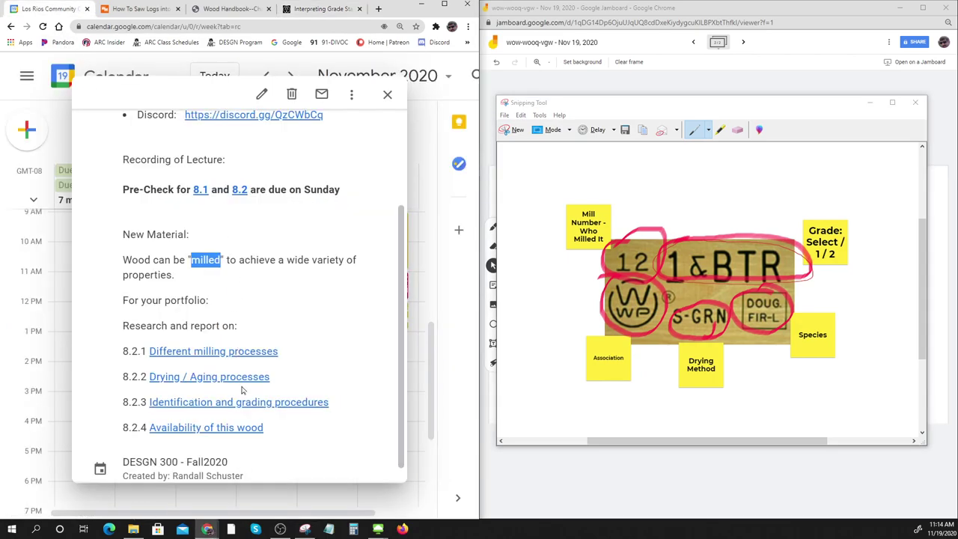
pyautogui.rightClick(214, 435)
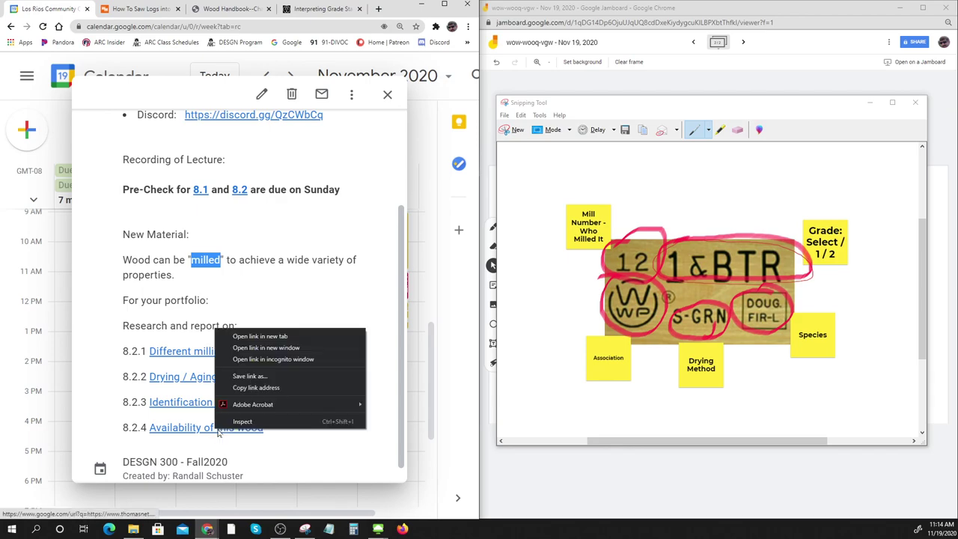
pyautogui.click(264, 336)
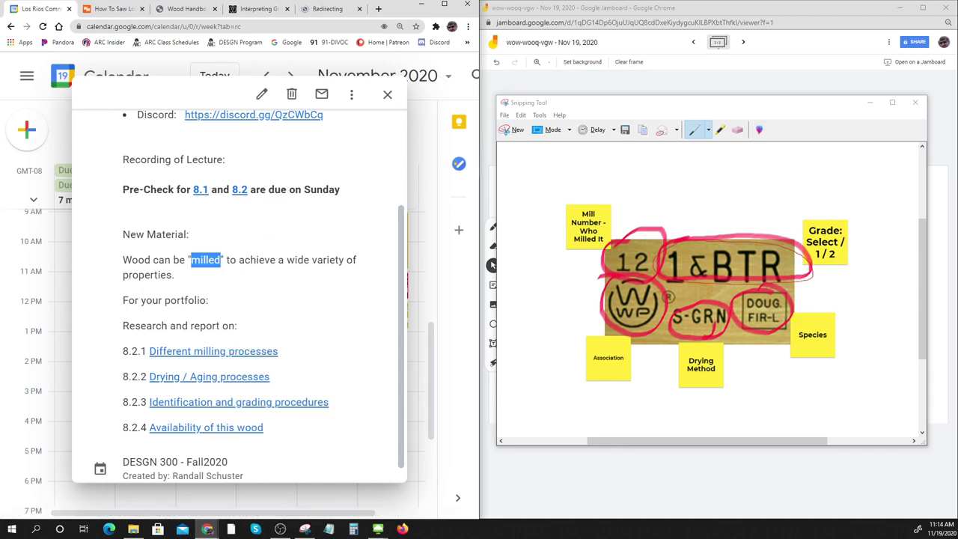
pyautogui.click(329, 9)
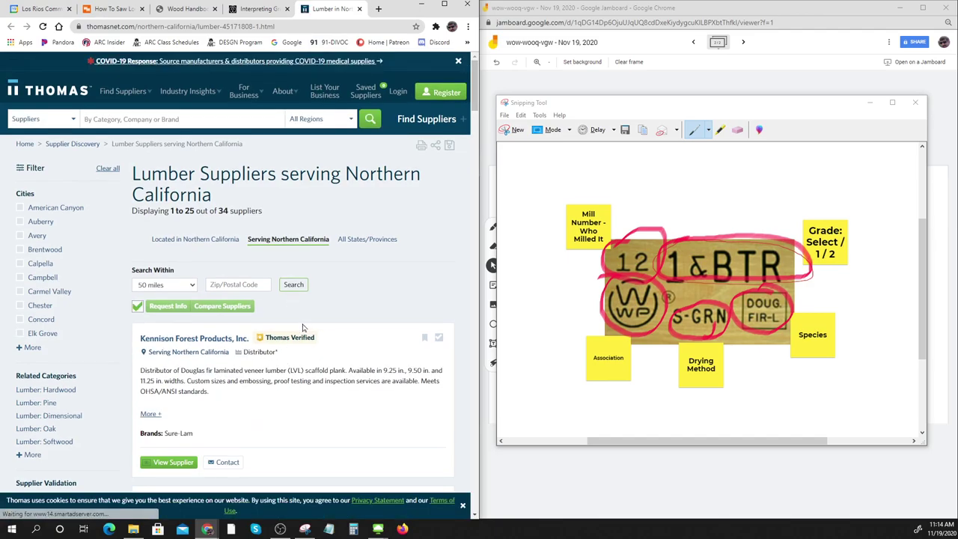
# - Review the Northern California lumber supplier listings, highlighting "including dimensional lumber," for Universal Forest Products, then "Standard" and "construction" for Sell Lumber Corp
pyautogui.scroll(-1, 302, 326)
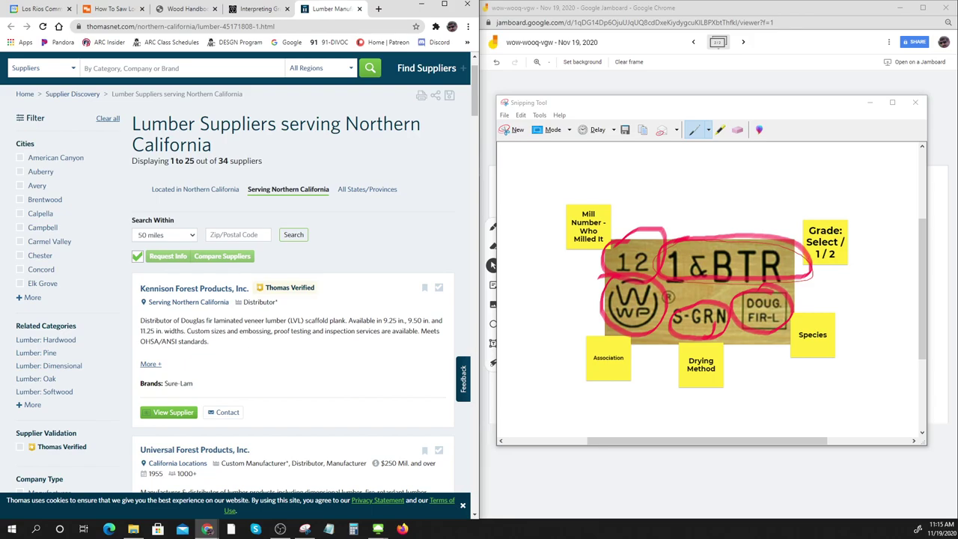
pyautogui.scroll(-2, 292, 362)
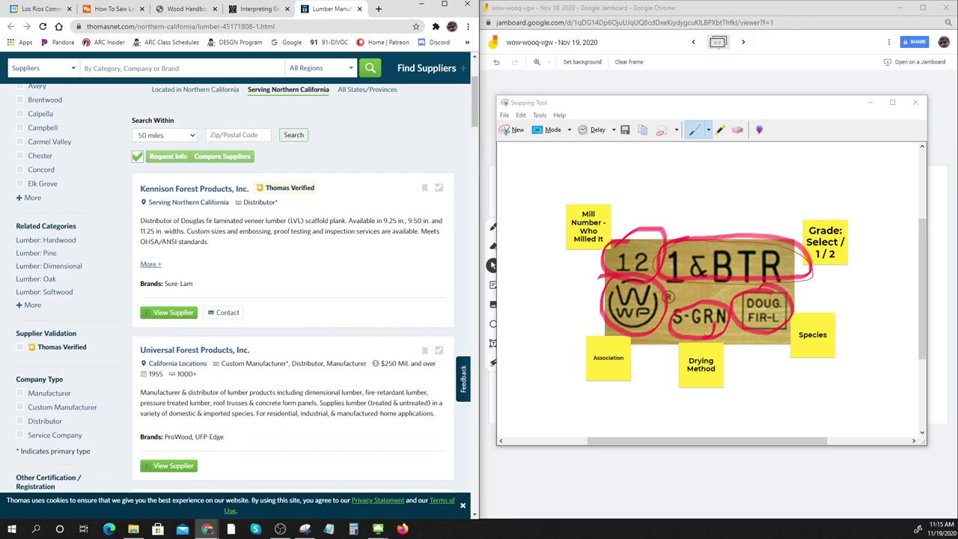
pyautogui.moveTo(364, 392); pyautogui.dragTo(275, 392)
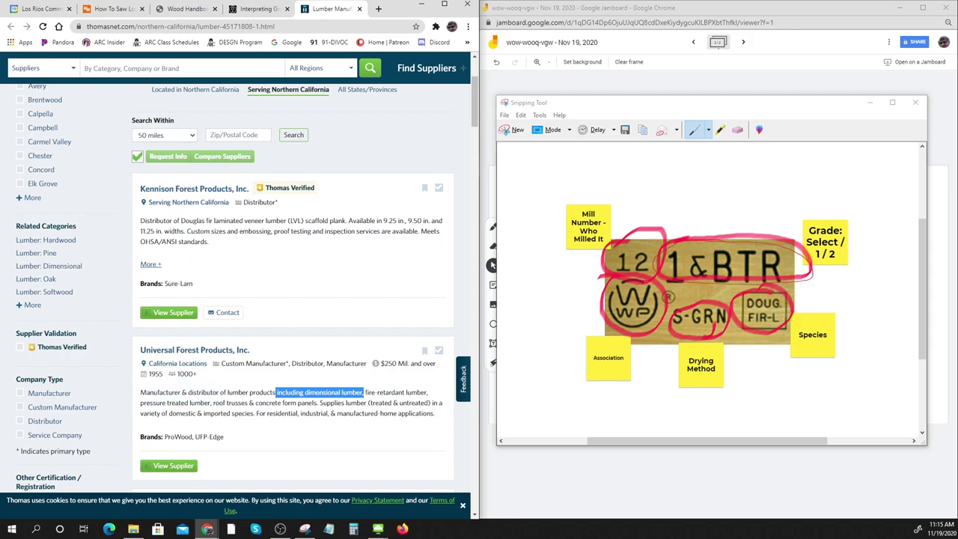
pyautogui.scroll(-3, 292, 299)
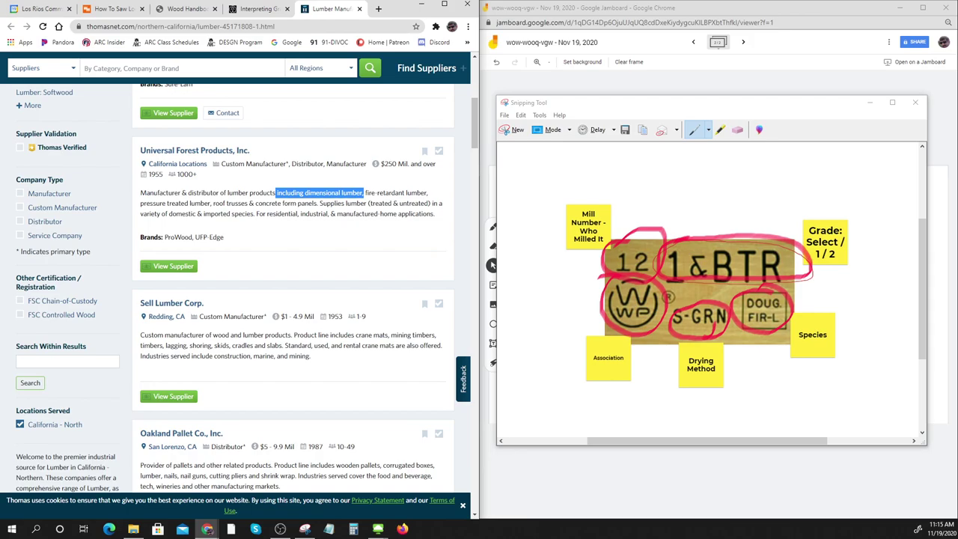
pyautogui.moveTo(284, 346); pyautogui.dragTo(310, 347)
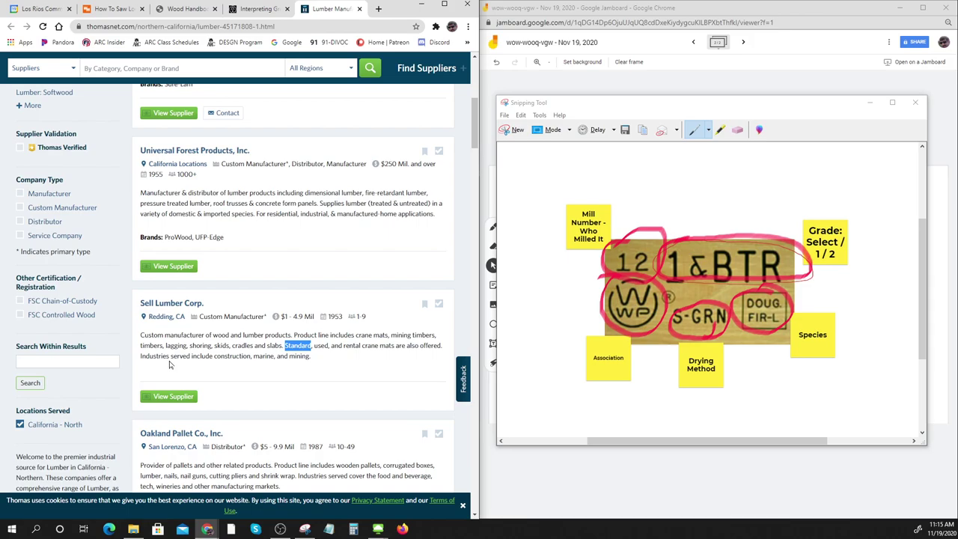
pyautogui.moveTo(214, 355); pyautogui.dragTo(259, 356)
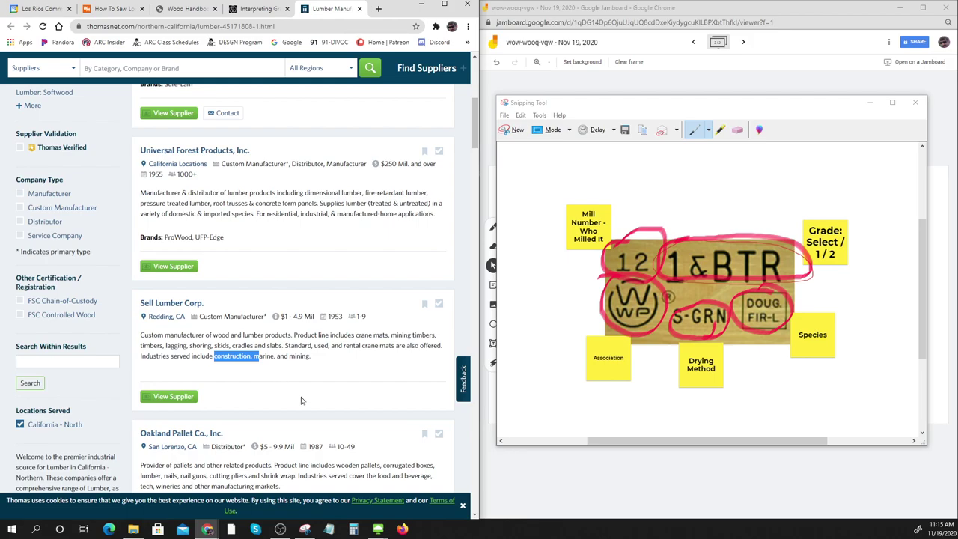
pyautogui.scroll(-2, 301, 401)
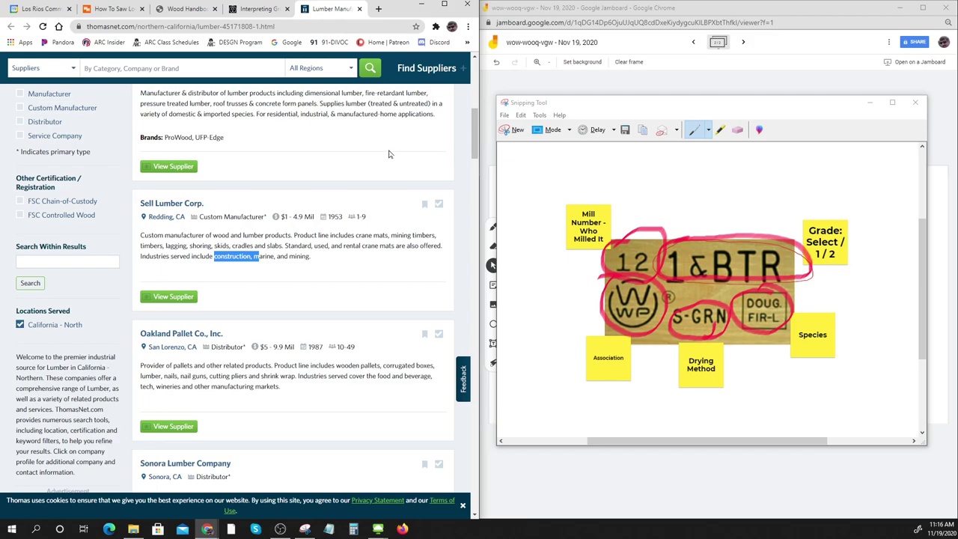
# - Search the supplier page for "dimen", step through the matches, and return to the related lumber categories
pyautogui.hotkey('ctrl', 'f')
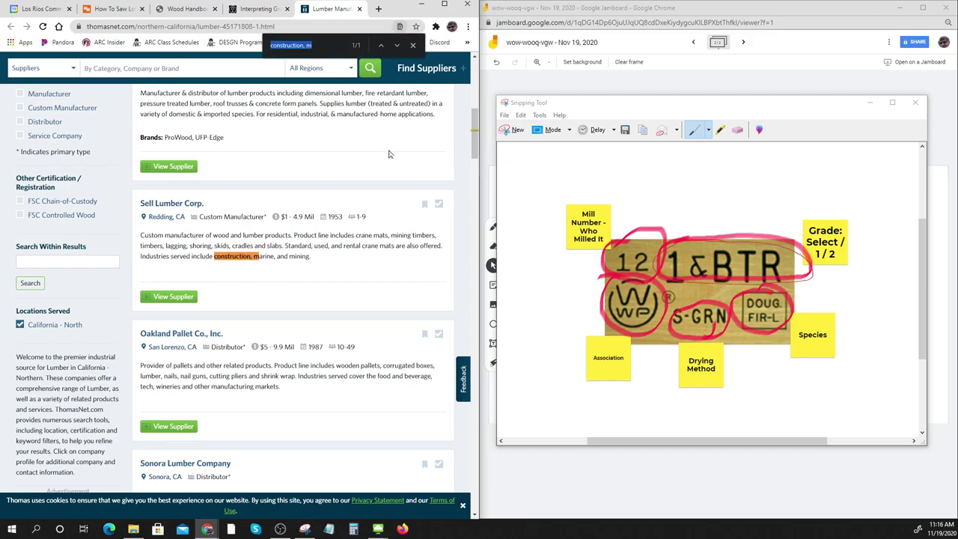
pyautogui.write('dimen')
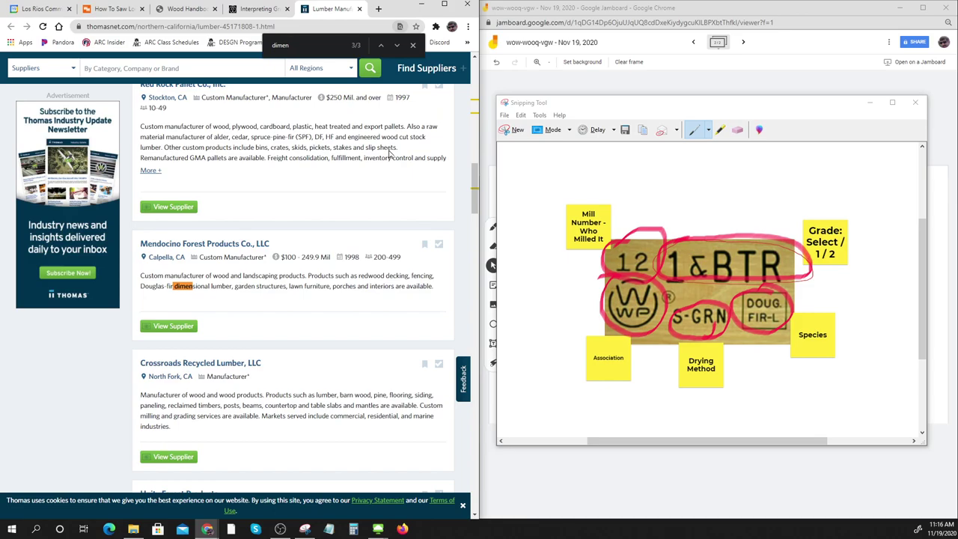
pyautogui.click(397, 46)
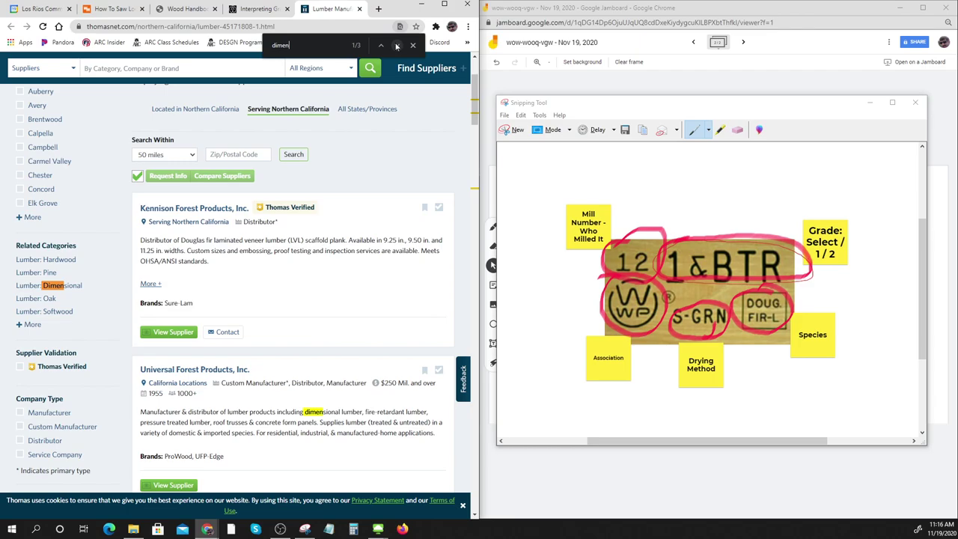
pyautogui.click(396, 46)
pyautogui.click(396, 46)
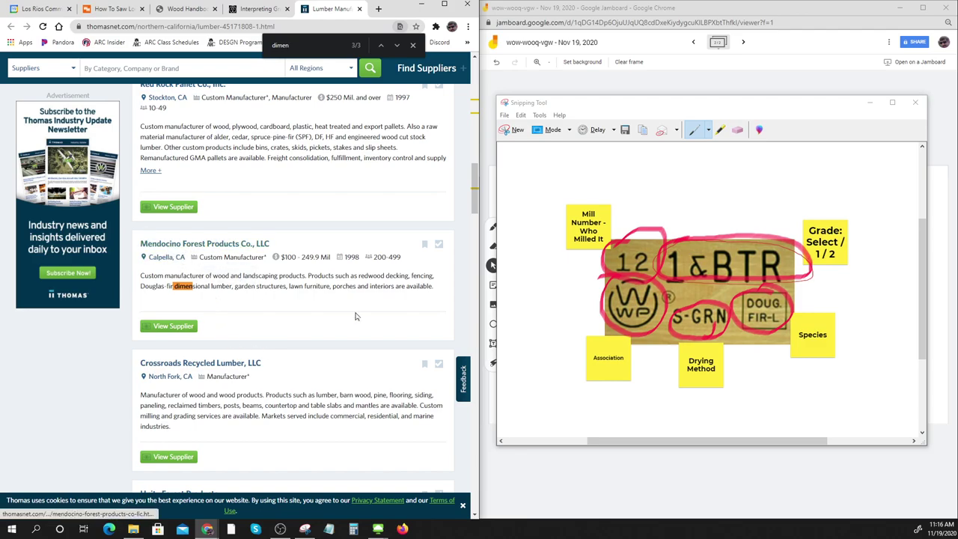
pyautogui.moveTo(474, 191); pyautogui.dragTo(484, 112)
pyautogui.scroll(-1, 479, 131)
pyautogui.scroll(2, 476, 147)
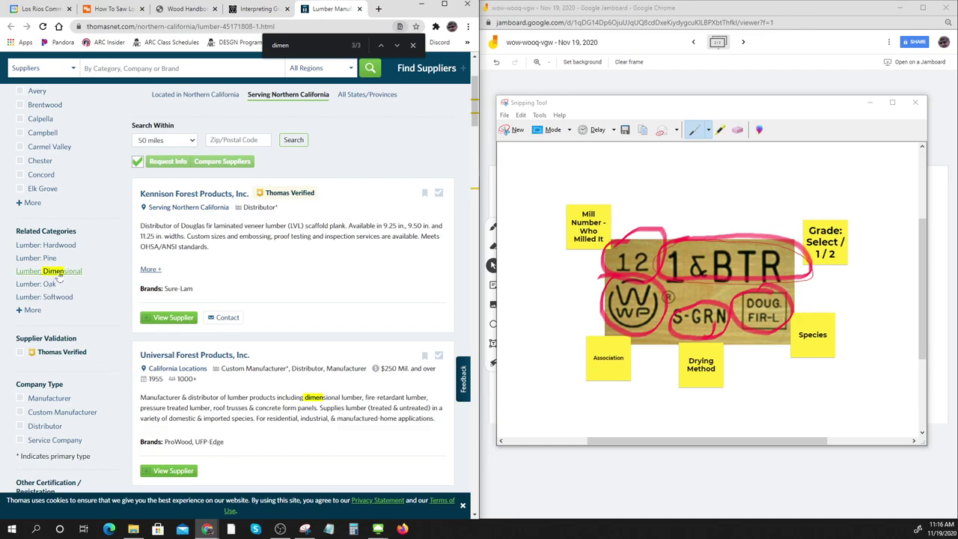
# - Open the related category for dimensional lumber and review its Northern California supplier listings
pyautogui.click(28, 271)
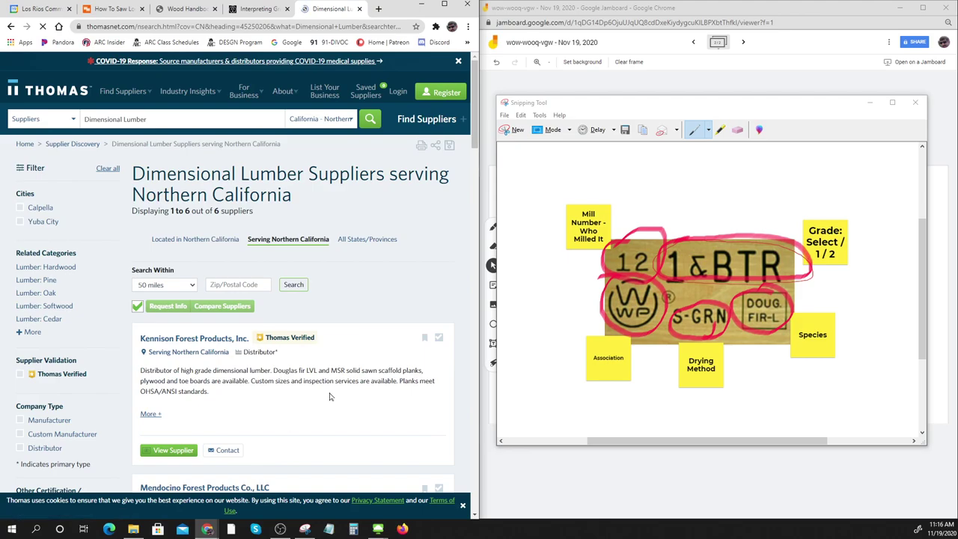
pyautogui.scroll(-3, 333, 407)
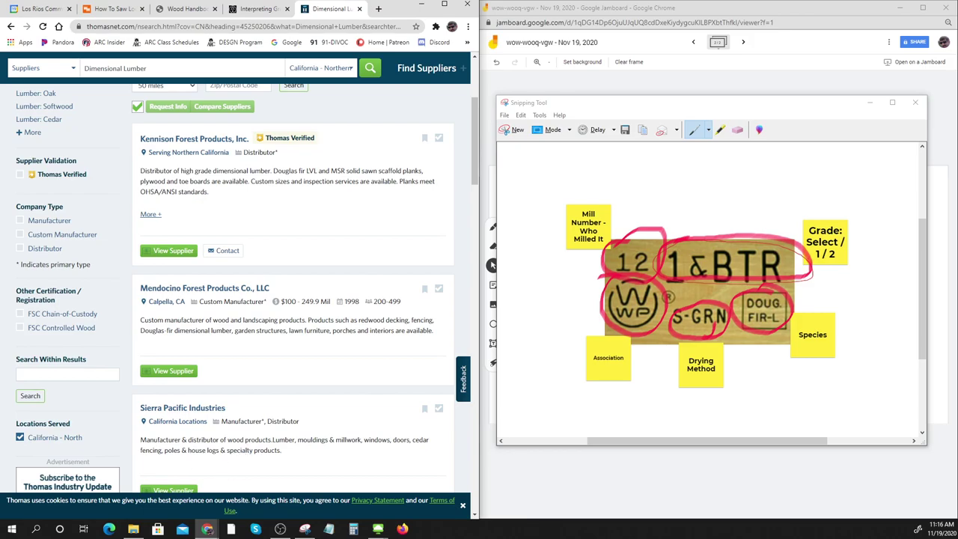
pyautogui.moveTo(295, 440); pyautogui.dragTo(275, 440)
pyautogui.scroll(1, 294, 359)
pyautogui.scroll(4, 284, 337)
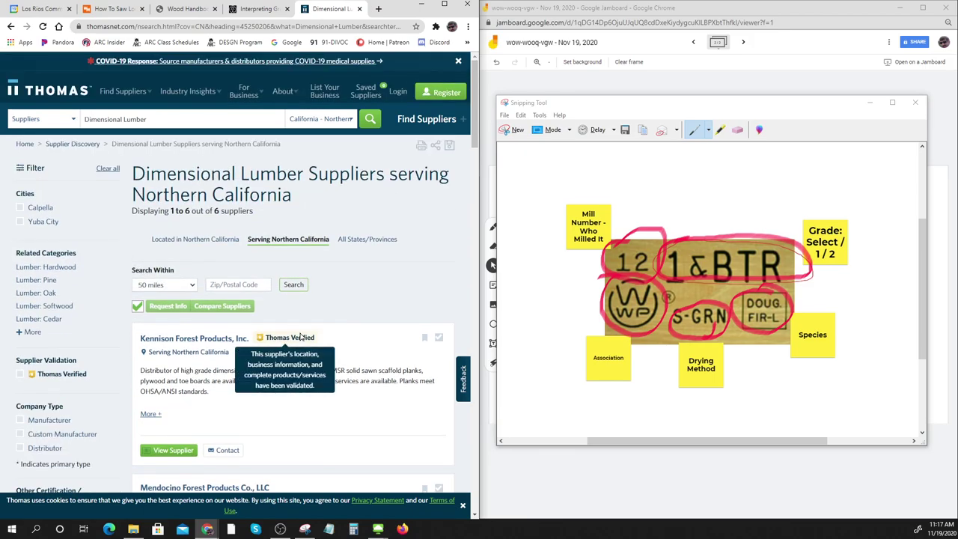
# - Return to the calendar event, show the Live / Slab Sawing frame on the Jamboard, and open the 8.2.1 "Different milling processes" link
pyautogui.click(46, 9)
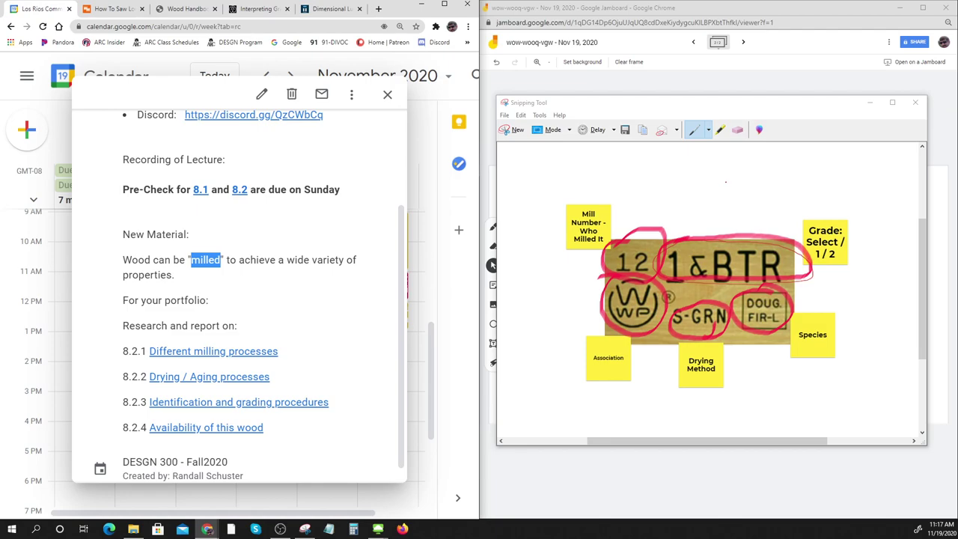
pyautogui.click(692, 42)
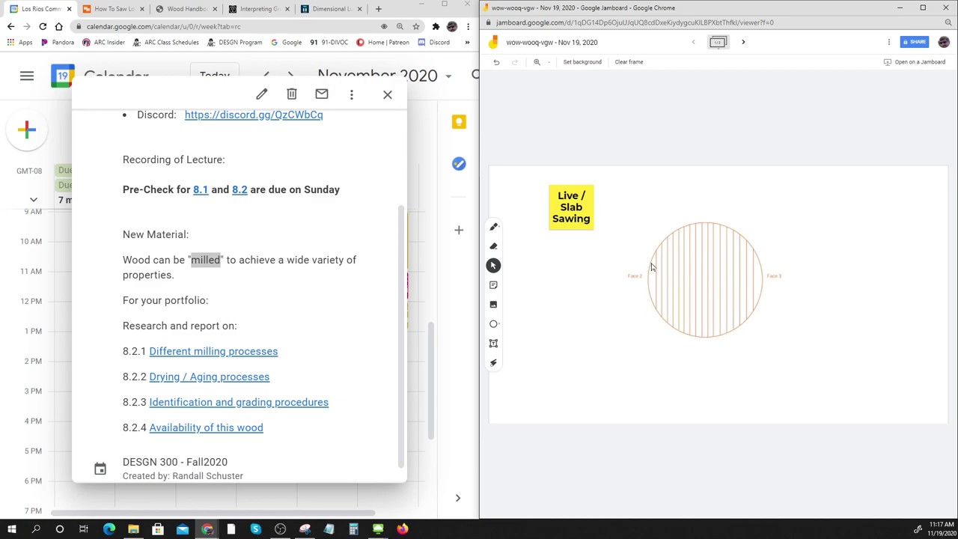
pyautogui.click(185, 352)
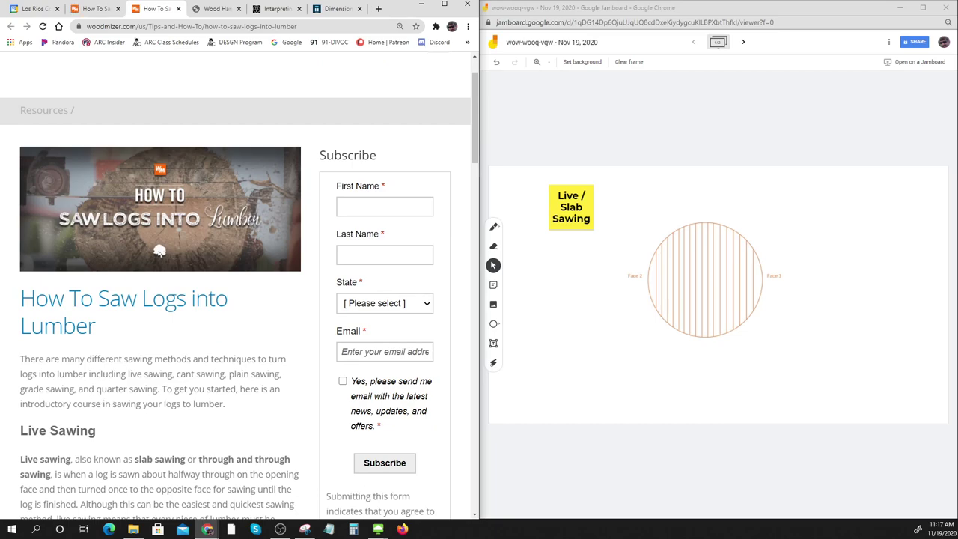
# - Copy the Live Sawing sentence from "Although this can be the easiest" to "highest value" into a text box below the Live / Slab Sawing note
pyautogui.scroll(-3, 135, 428)
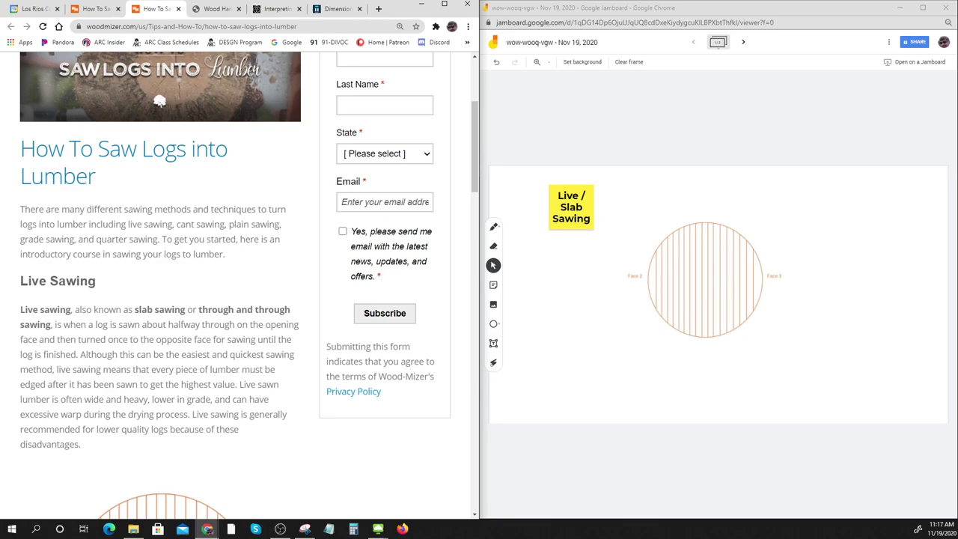
pyautogui.moveTo(80, 354); pyautogui.dragTo(237, 384)
pyautogui.hotkey('ctrl', 'c')
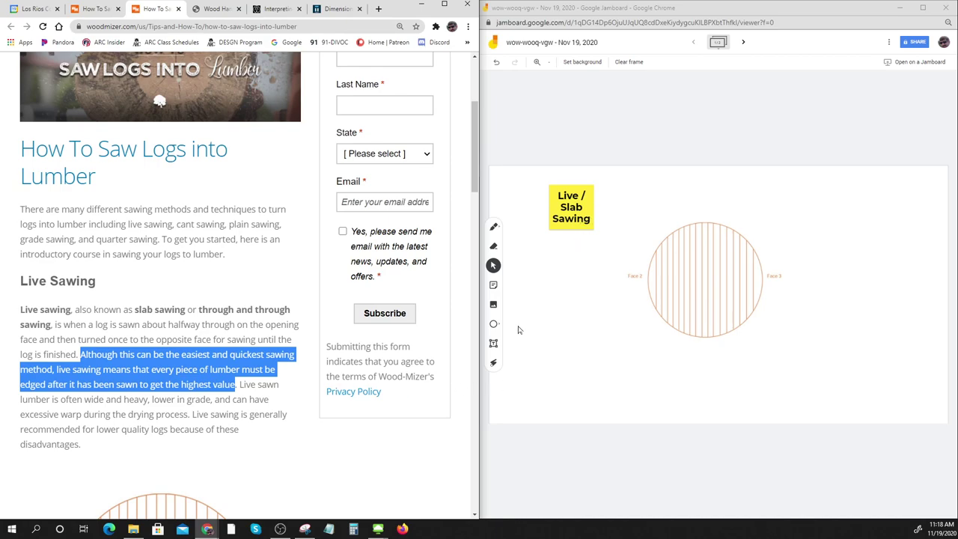
pyautogui.click(493, 342)
pyautogui.click(538, 243)
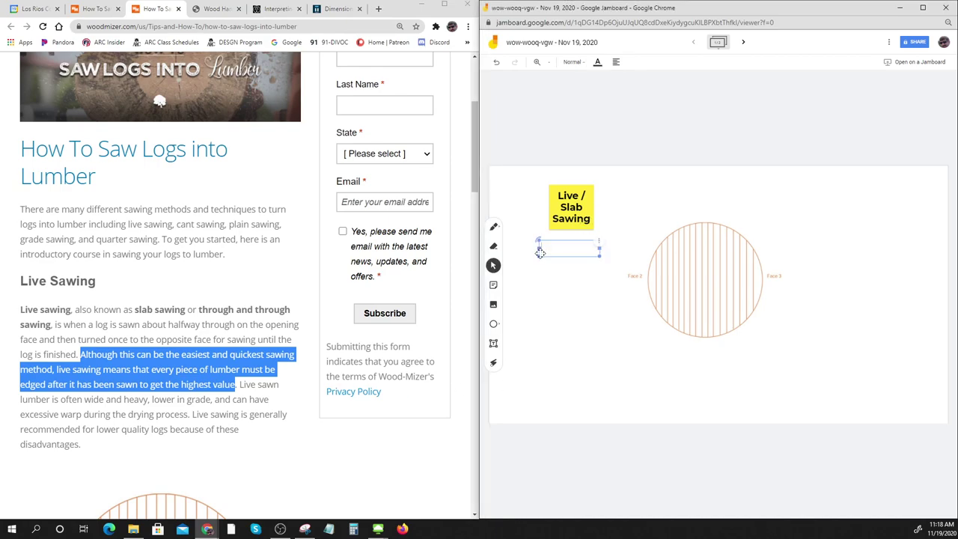
pyautogui.hotkey('ctrl', 'v')
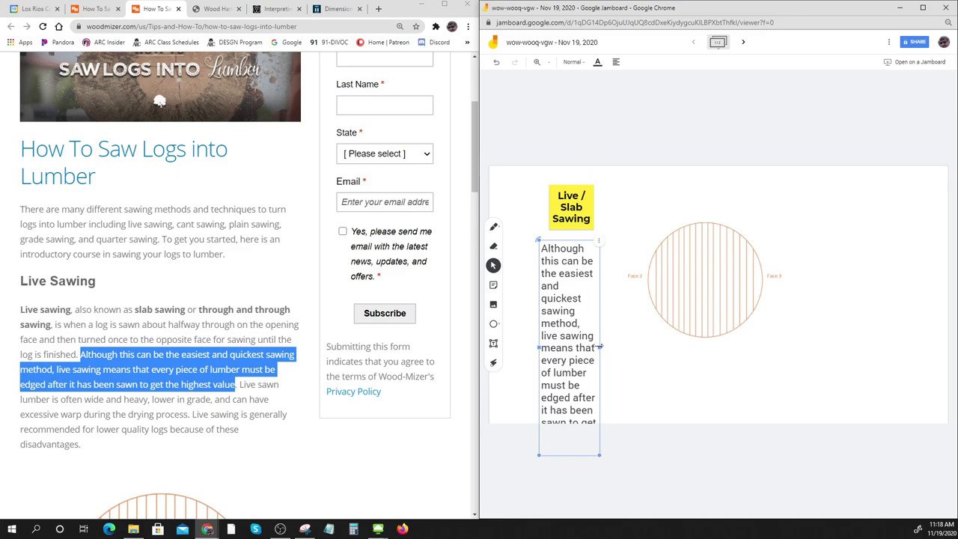
# - Widen the pasted live-sawing text box and move it below the Live / Slab Sawing note, clear of the note
pyautogui.moveTo(599, 346); pyautogui.dragTo(636, 342)
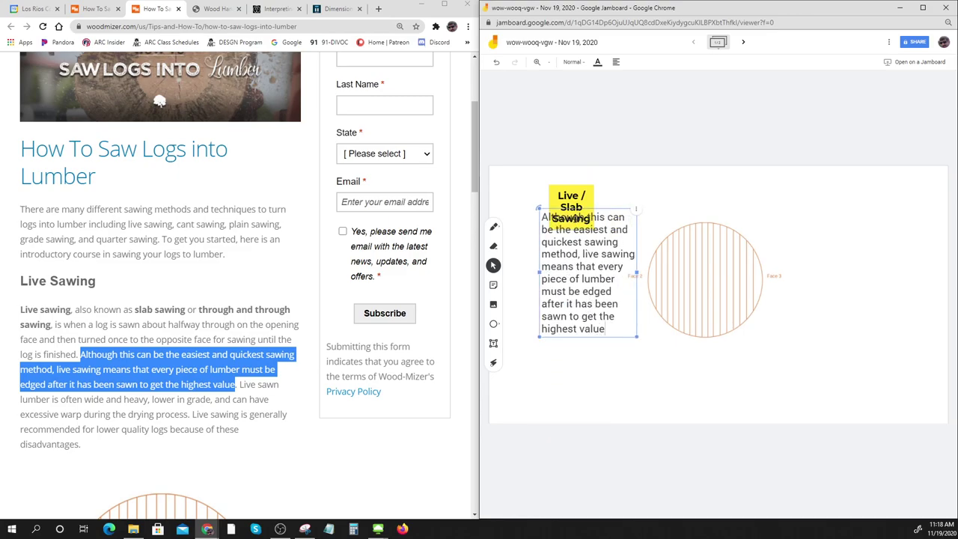
pyautogui.moveTo(604, 329); pyautogui.dragTo(544, 217)
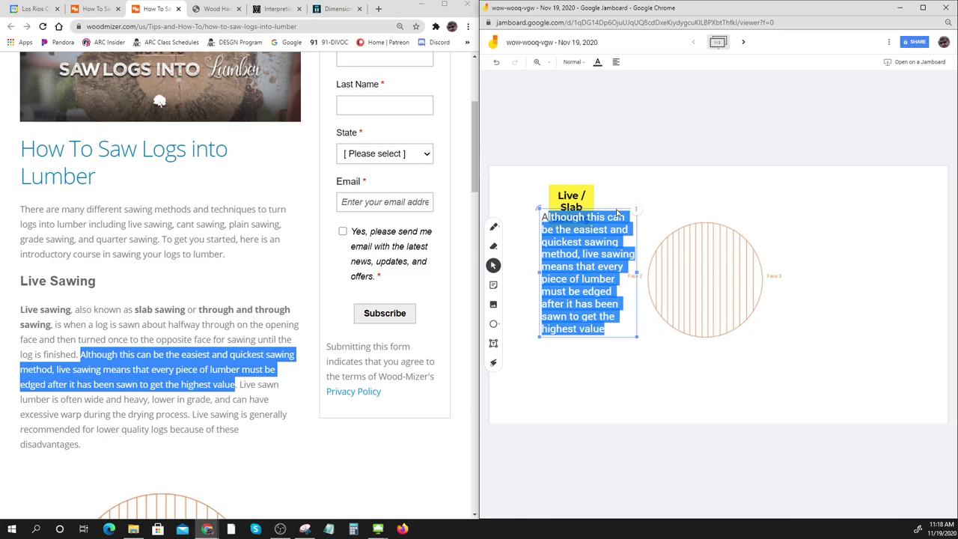
pyautogui.rightClick(591, 296)
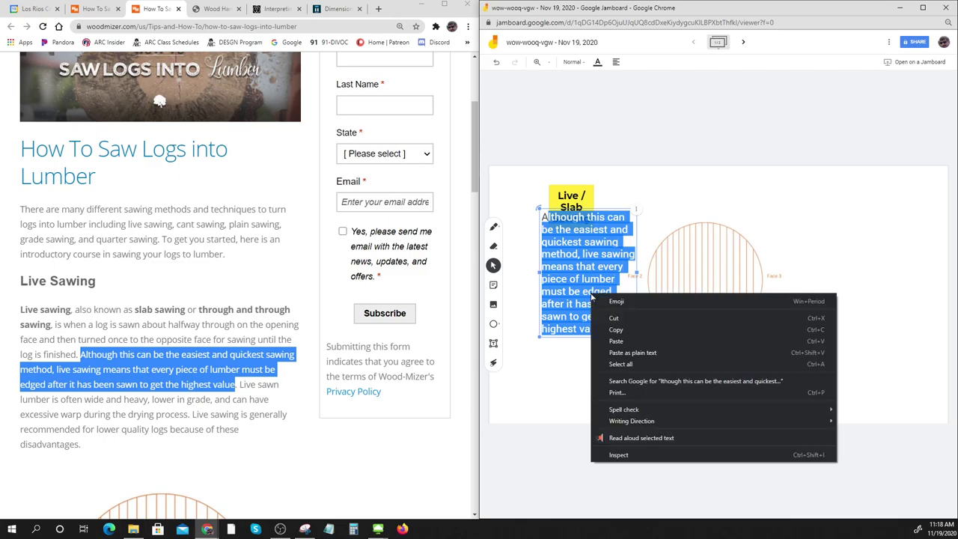
pyautogui.press('Escape')
pyautogui.press('Escape')
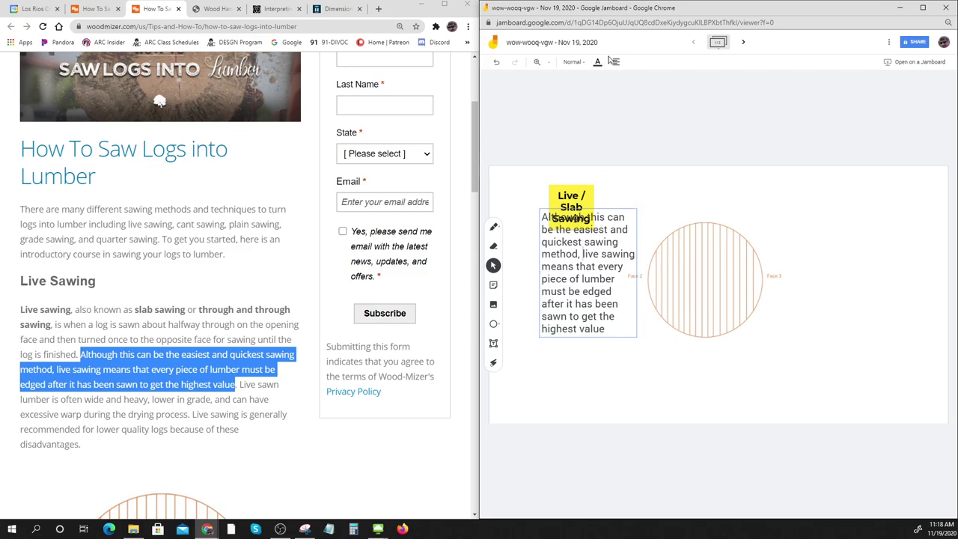
pyautogui.moveTo(609, 211); pyautogui.dragTo(601, 250)
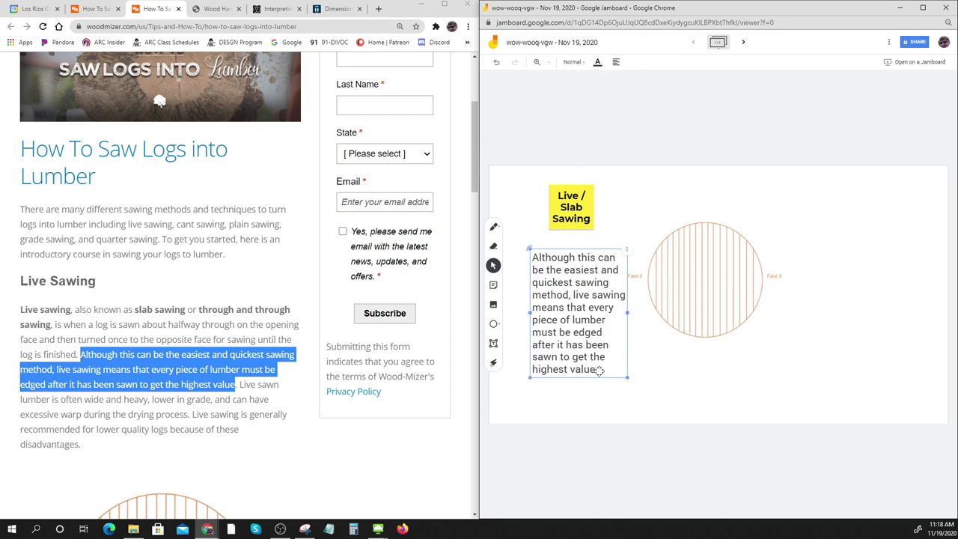
# - Open the live-sawing text box for editing and change its text style to Caption
pyautogui.rightClick(583, 331)
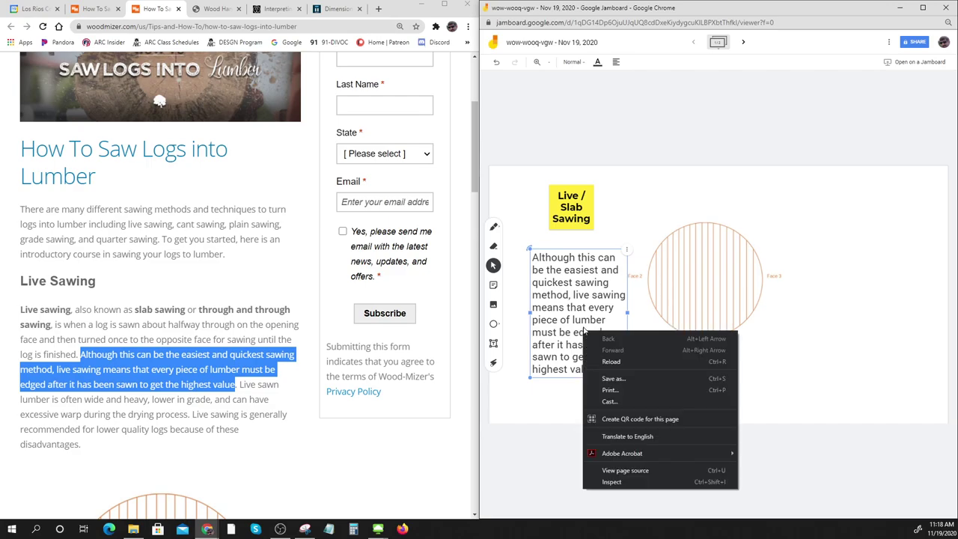
pyautogui.click(582, 331)
pyautogui.click(493, 342)
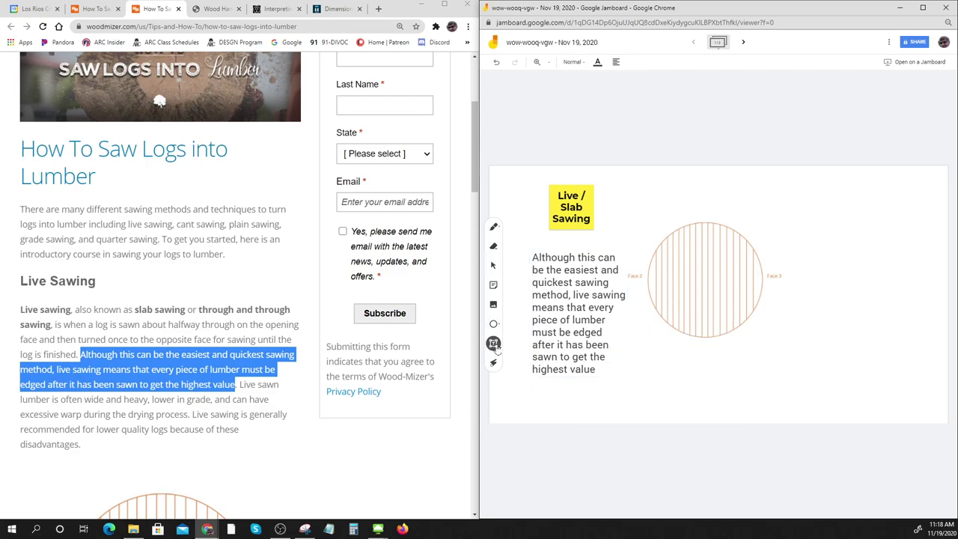
pyautogui.click(493, 265)
pyautogui.click(591, 303)
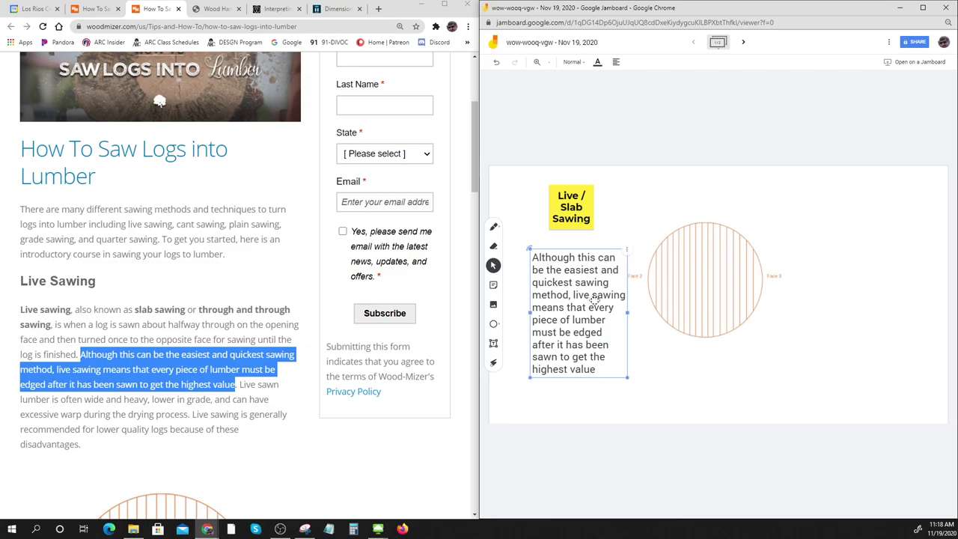
pyautogui.click(627, 250)
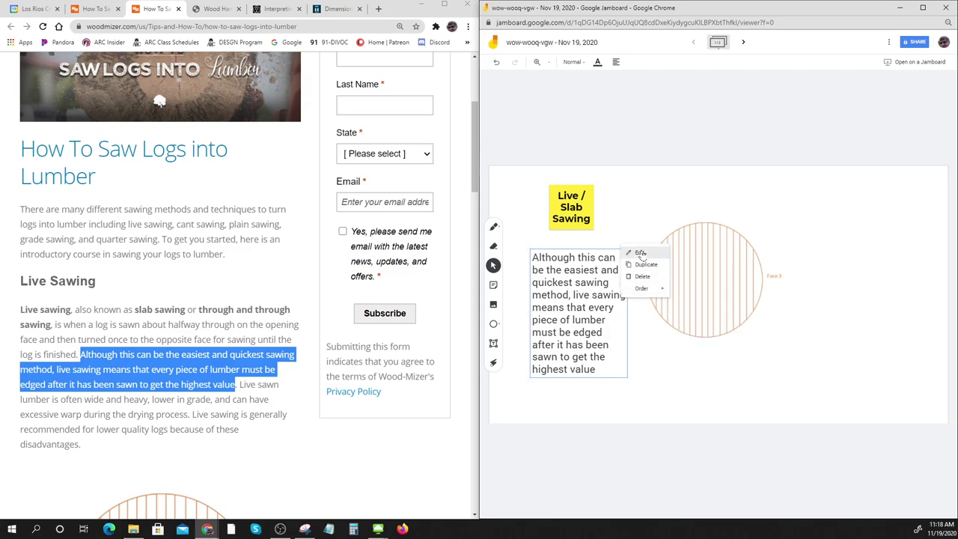
pyautogui.click(641, 254)
pyautogui.moveTo(596, 369); pyautogui.dragTo(532, 257)
pyautogui.click(587, 65)
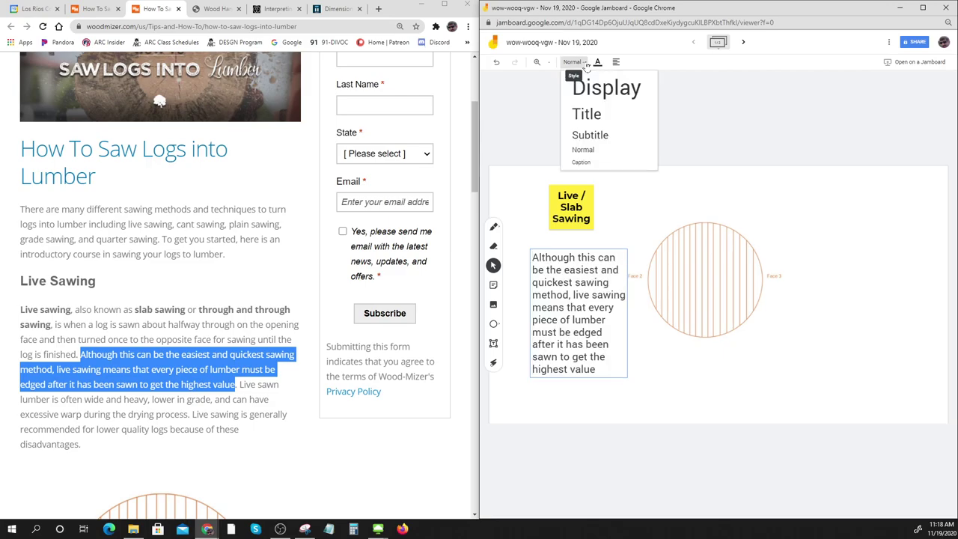
pyautogui.click(580, 161)
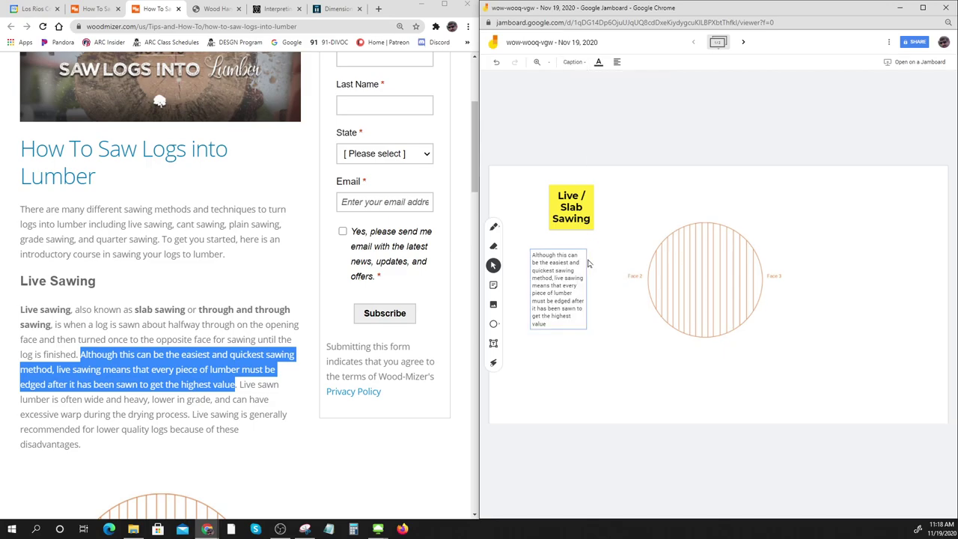
pyautogui.click(614, 345)
# - Move the live-sawing text box up so it sits directly beneath the Live / Slab Sawing note
pyautogui.click(554, 295)
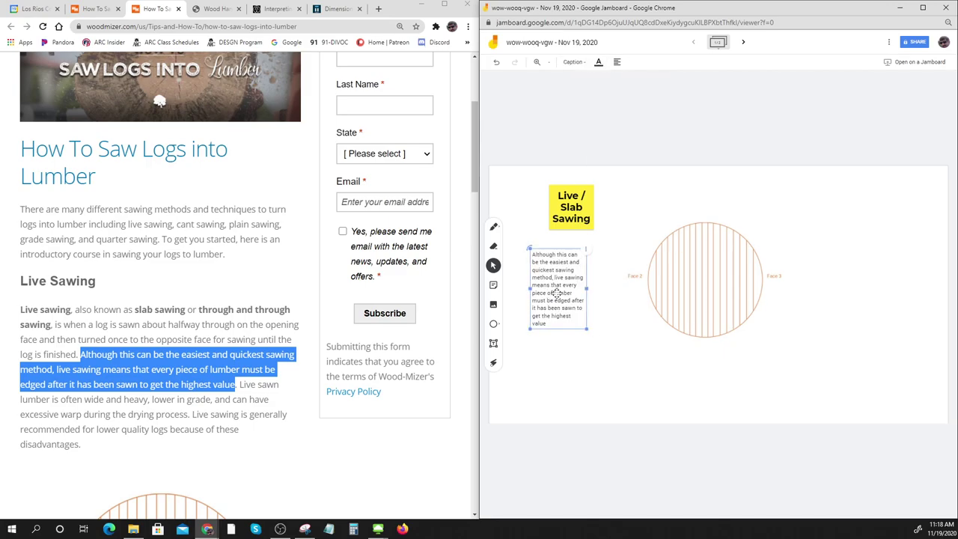
pyautogui.moveTo(554, 295); pyautogui.dragTo(571, 279)
pyautogui.click(578, 347)
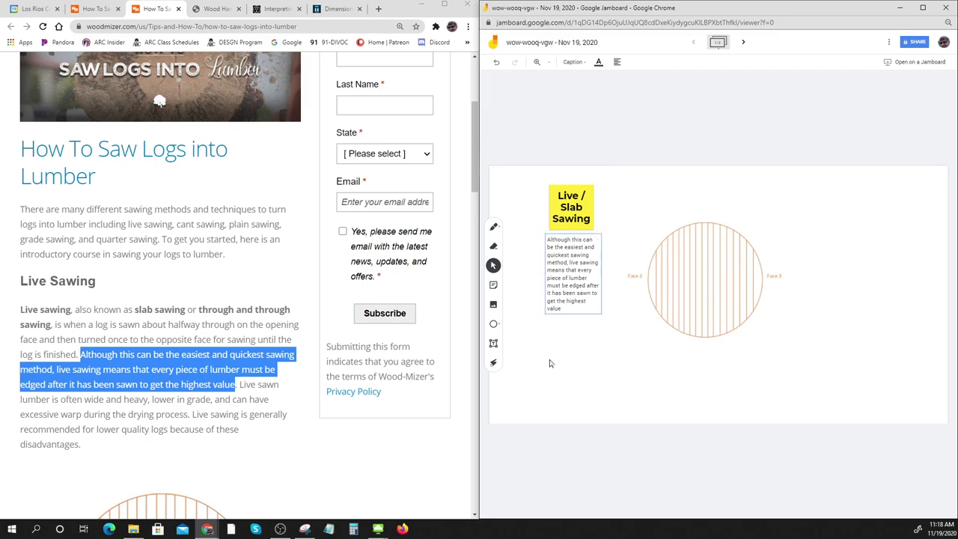
pyautogui.click(566, 239)
pyautogui.moveTo(566, 301); pyautogui.dragTo(560, 255)
pyautogui.click(579, 351)
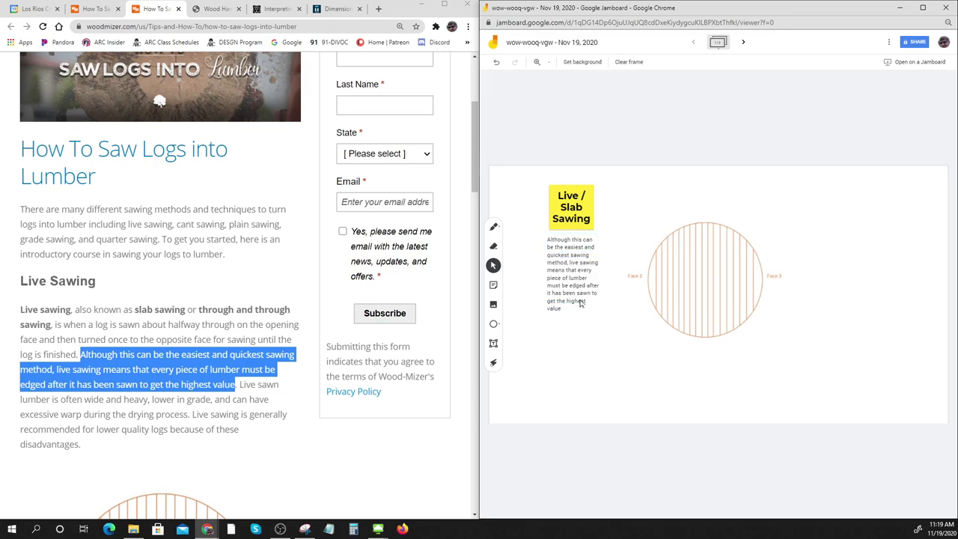
# - Change the live-sawing text box's text colour to red
pyautogui.click(581, 301)
pyautogui.click(598, 62)
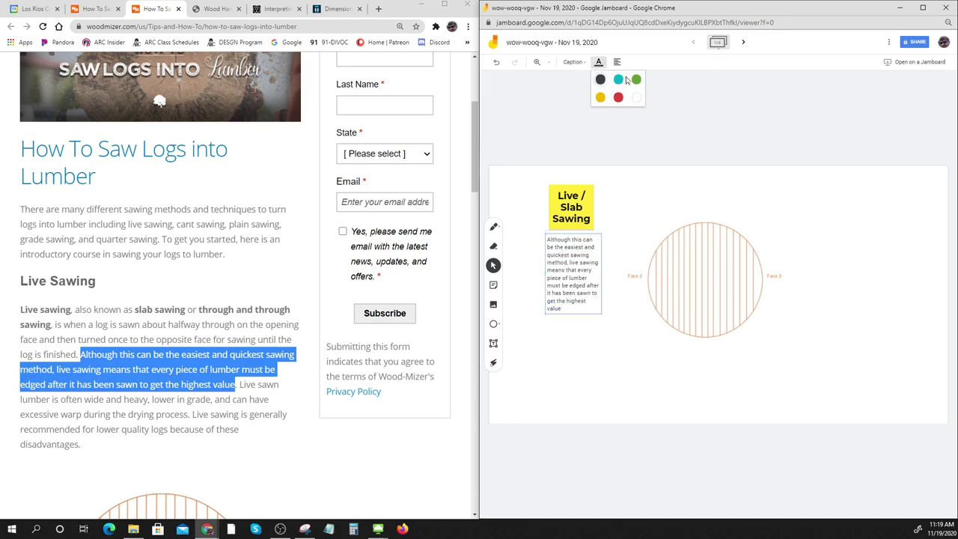
pyautogui.click(621, 97)
pyautogui.click(595, 367)
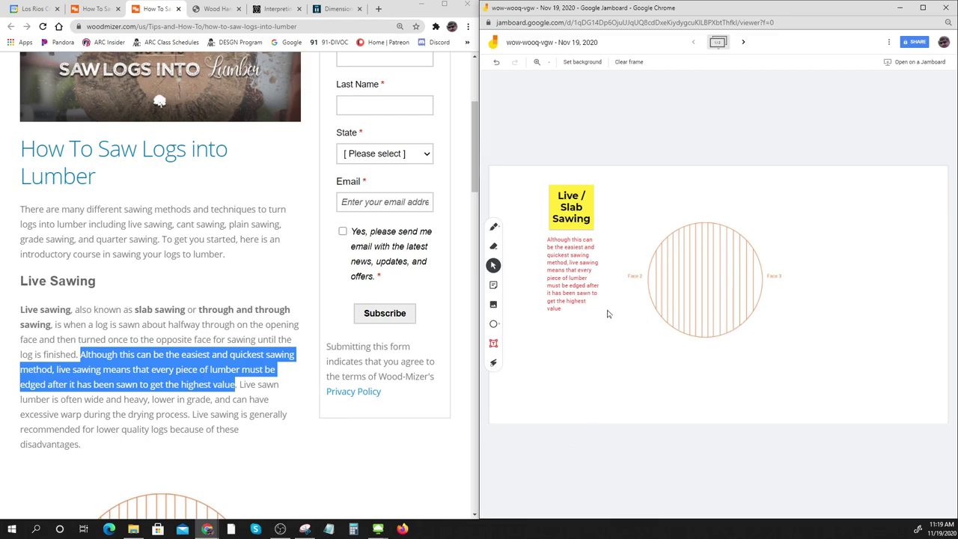
# - Highlight the article's whole Live Sawing paragraph, and point out the Jamboard text, log diagram and note with the laser
pyautogui.click(157, 463)
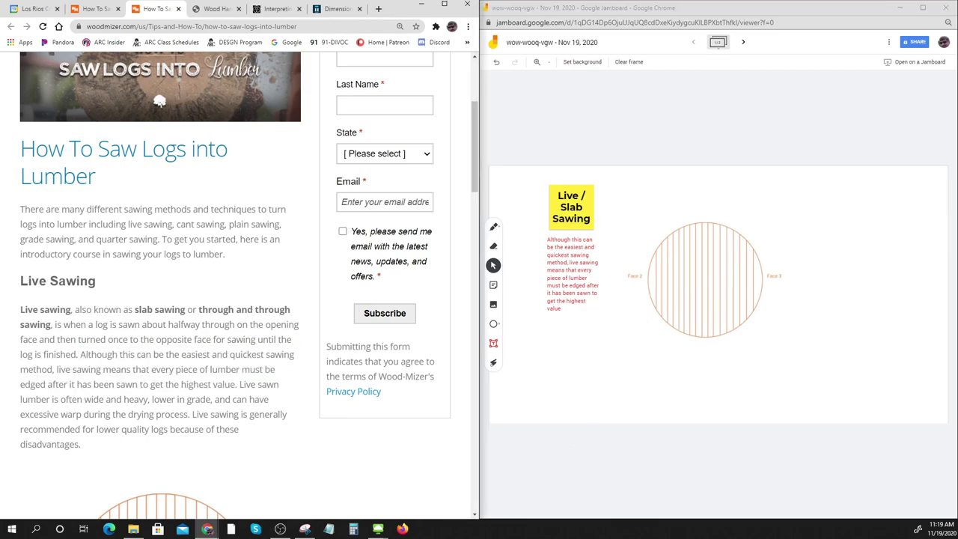
pyautogui.moveTo(86, 449); pyautogui.dragTo(21, 309)
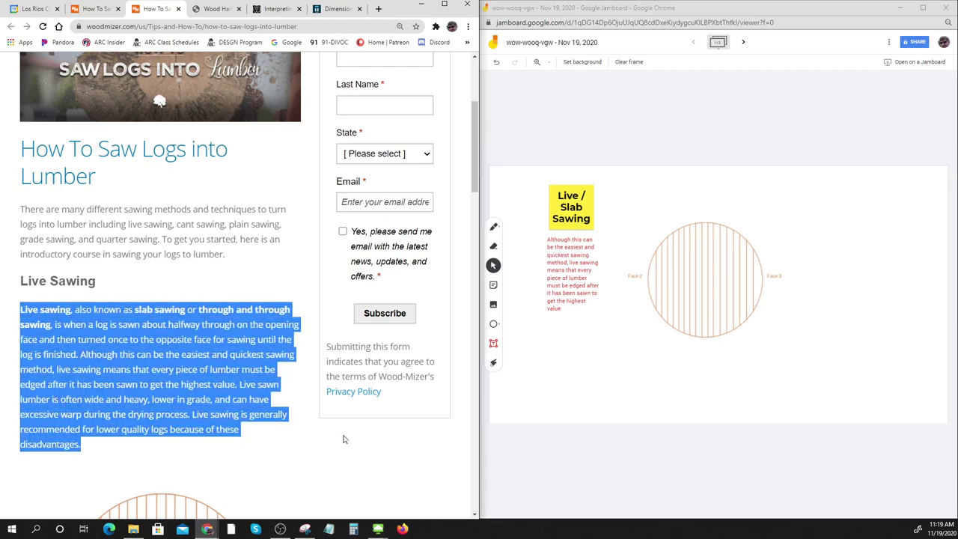
pyautogui.click(493, 364)
pyautogui.moveTo(580, 246)
pyautogui.mouseDown()
pyautogui.moveTo(545, 290)
pyautogui.moveTo(570, 271)
pyautogui.mouseUp()
pyautogui.moveTo(703, 325)
pyautogui.mouseDown()
pyautogui.moveTo(748, 288)
pyautogui.moveTo(665, 241)
pyautogui.mouseUp()
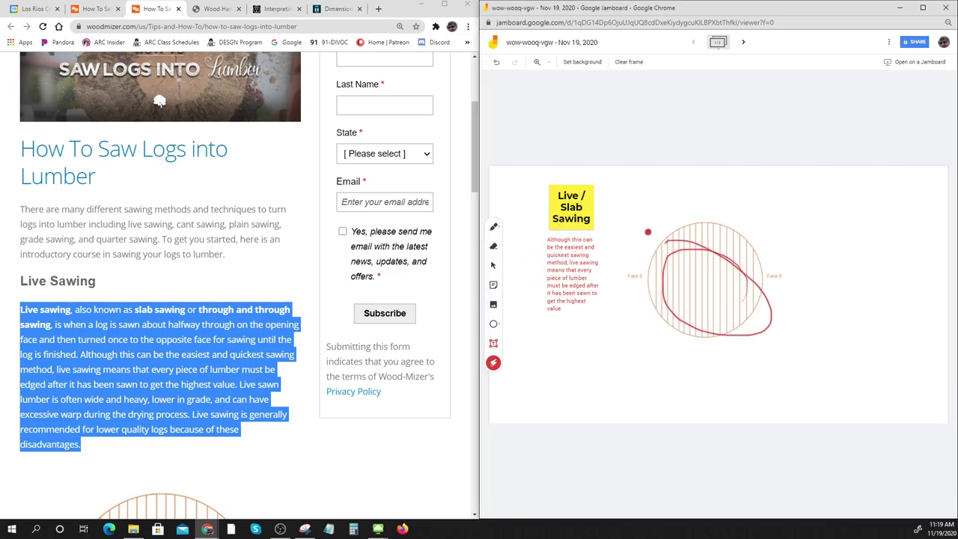
pyautogui.moveTo(599, 190)
pyautogui.mouseDown()
pyautogui.moveTo(533, 185)
pyautogui.moveTo(598, 225)
pyautogui.mouseUp()
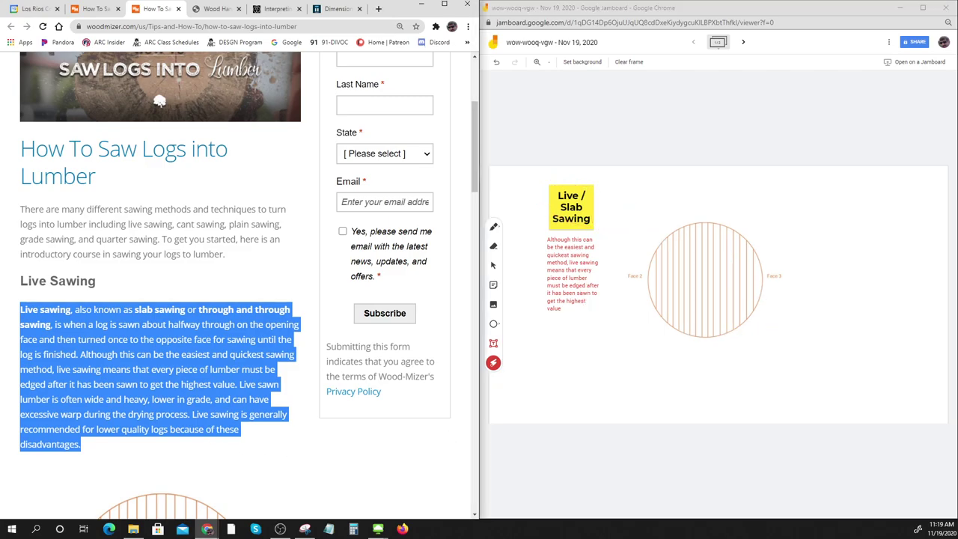
# - Highlight the article's passages on edging every piece and on live sawn lumber being wide, heavy and lower in grade
pyautogui.moveTo(80, 354); pyautogui.dragTo(138, 383)
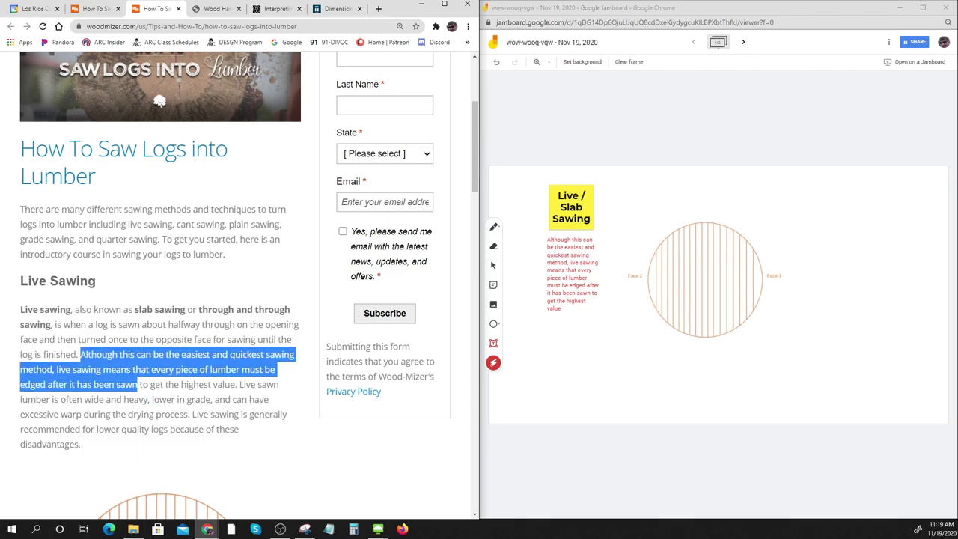
pyautogui.click(138, 383)
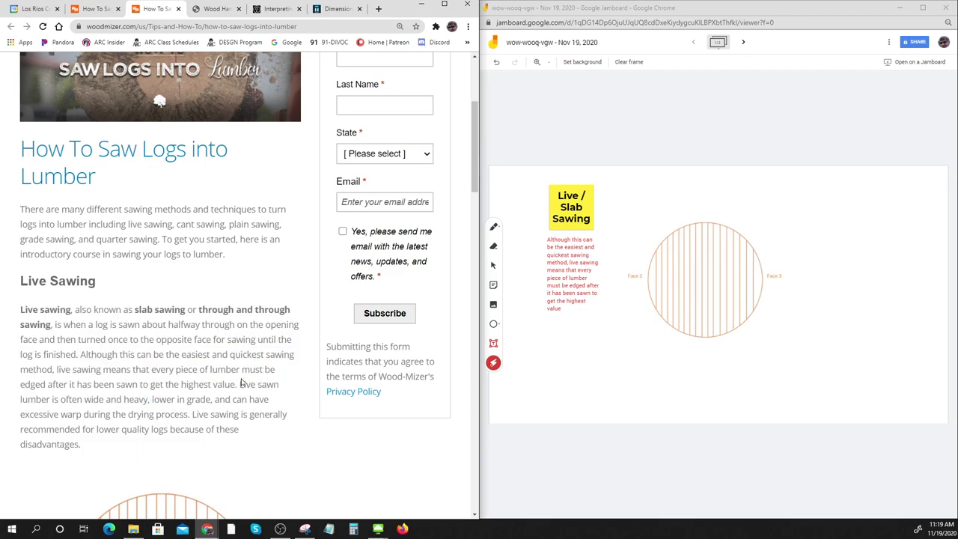
pyautogui.moveTo(239, 384); pyautogui.dragTo(219, 399)
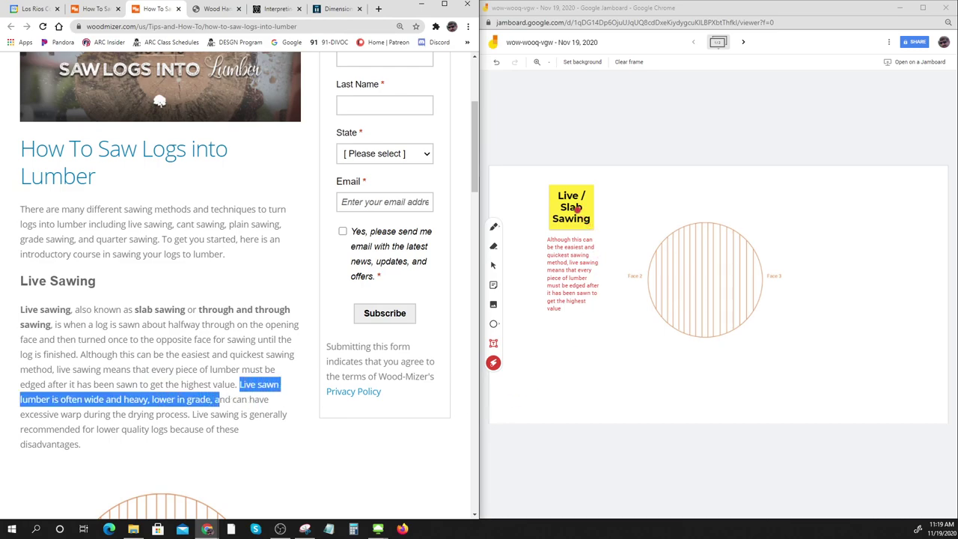
# - Add "Low Grade Lumber" to the Live / Slab Sawing sticky note and shift the note slightly right
pyautogui.click(637, 203)
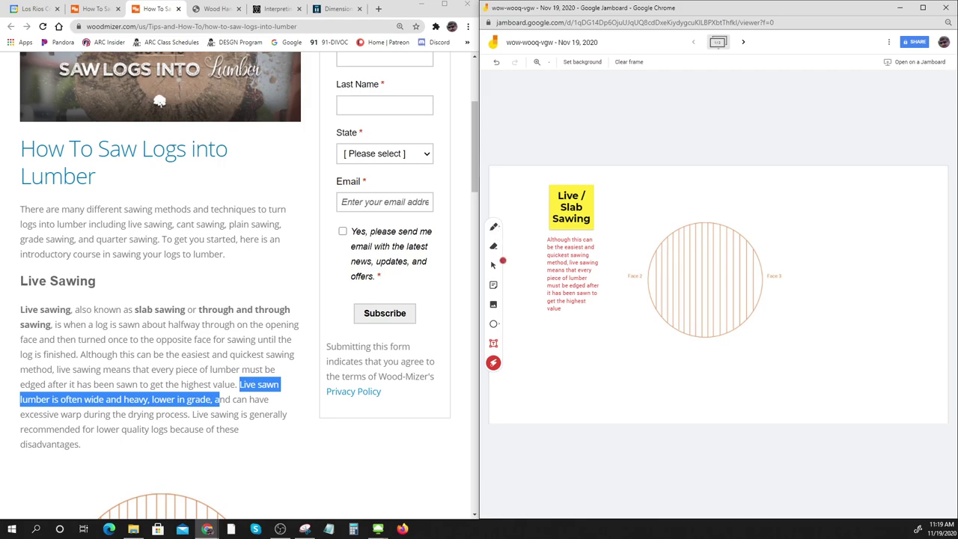
pyautogui.click(493, 265)
pyautogui.doubleClick(579, 218)
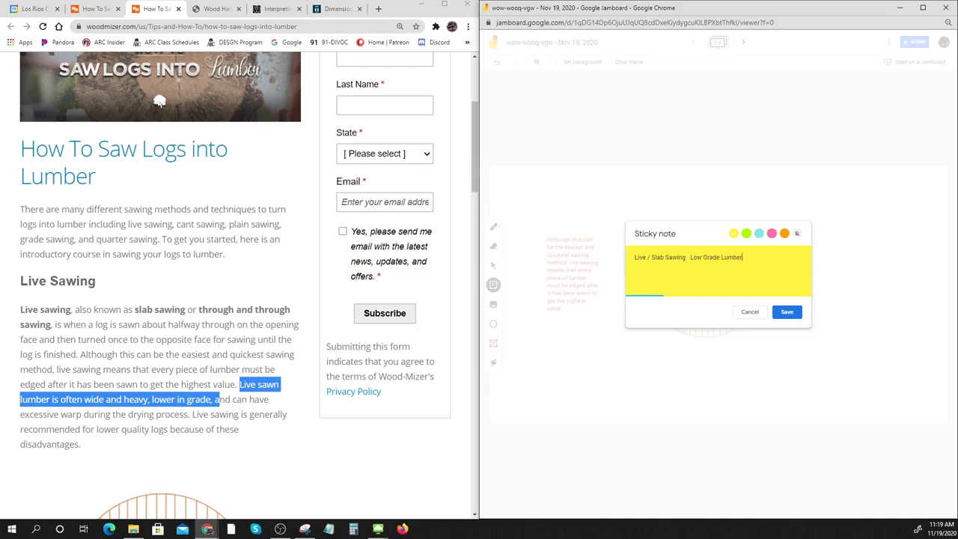
pyautogui.click(785, 313)
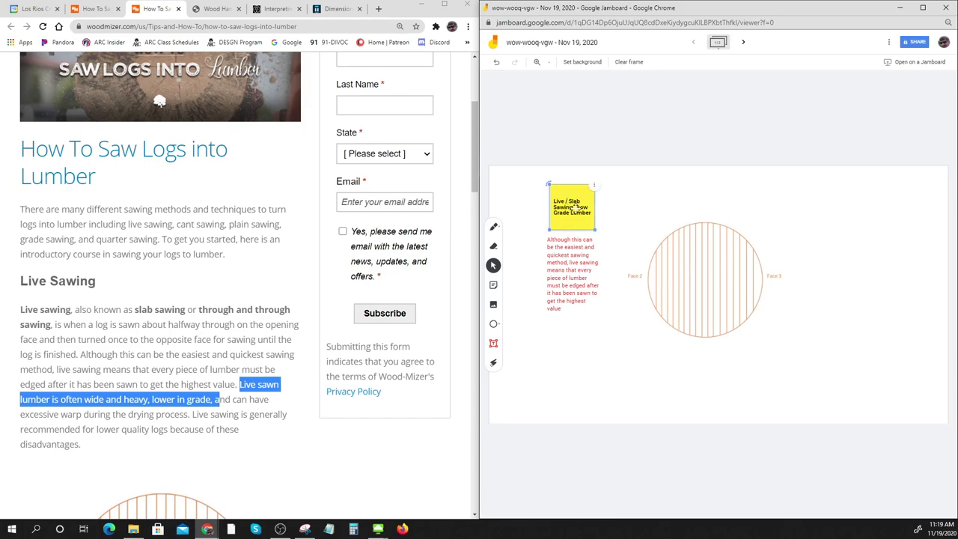
pyautogui.moveTo(573, 208); pyautogui.dragTo(594, 209)
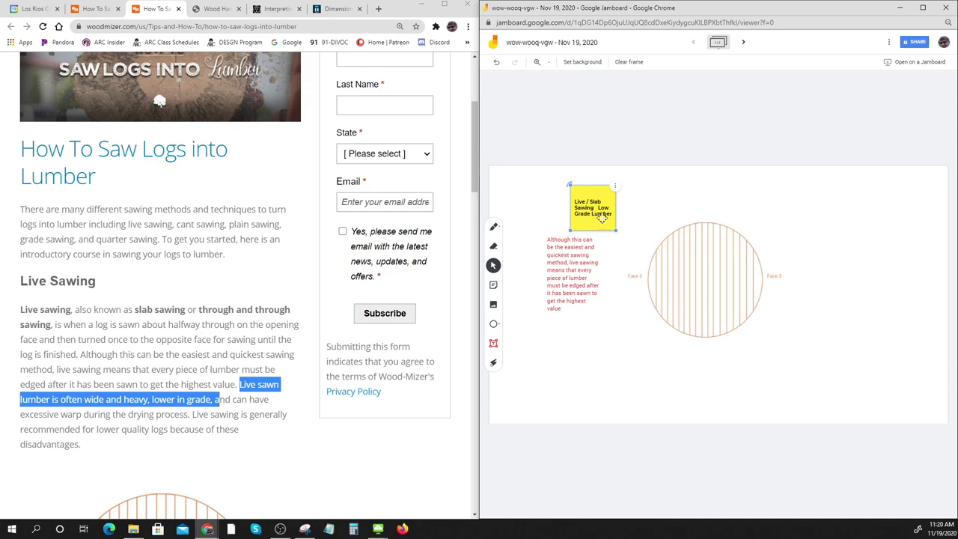
# - Recolour the Live / Slab Sawing Low Grade Lumber sticky note light blue and save it
pyautogui.click(615, 187)
pyautogui.click(637, 190)
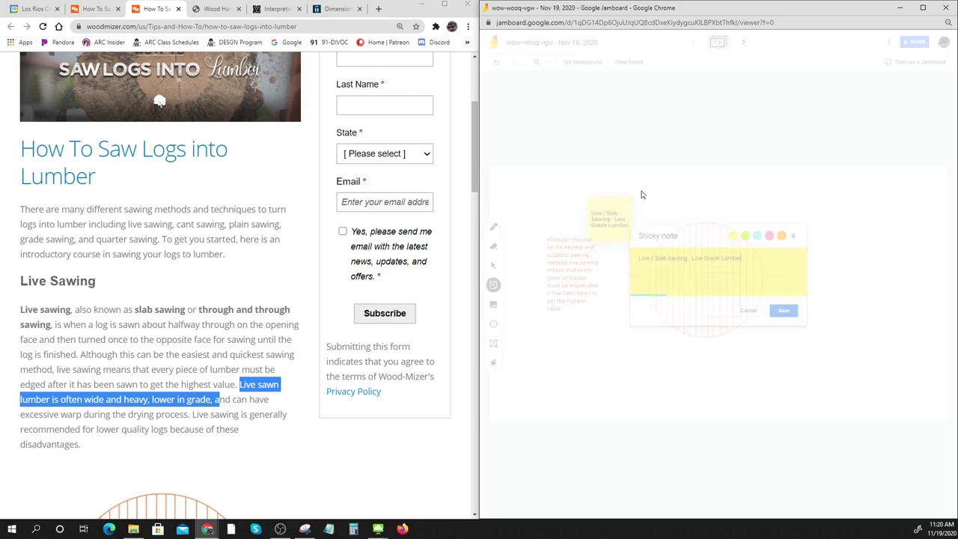
pyautogui.click(759, 233)
pyautogui.click(787, 312)
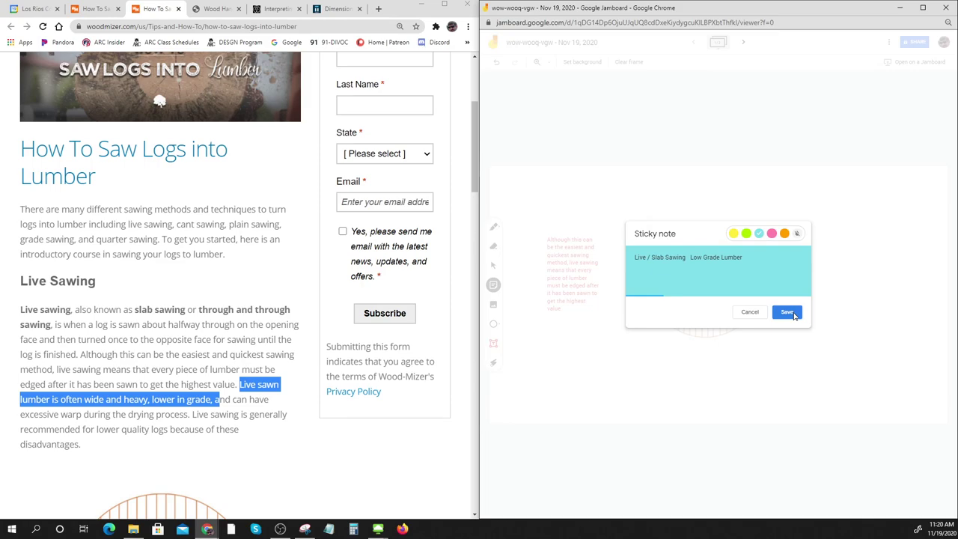
pyautogui.click(622, 324)
pyautogui.click(600, 217)
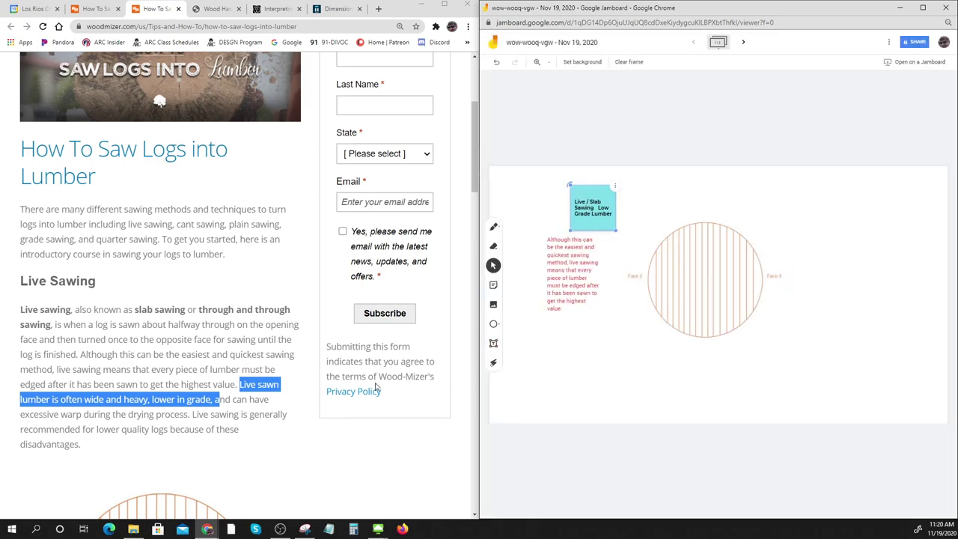
pyautogui.click(652, 318)
# - Copy the sawing article's URL into a widened Caption-style text box above the log diagram on the Jamboard
pyautogui.click(240, 25)
pyautogui.hotkey('ctrl', 'c')
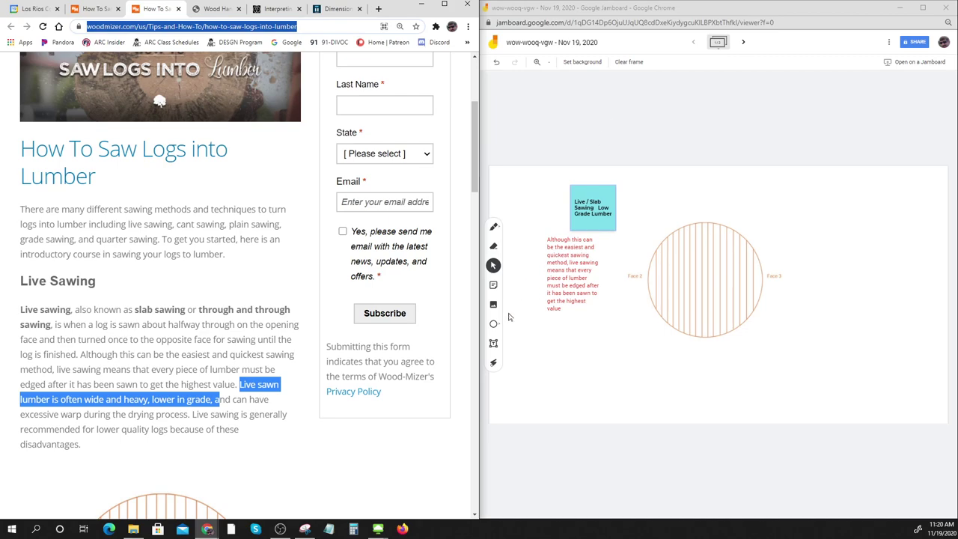
pyautogui.click(493, 343)
pyautogui.click(700, 176)
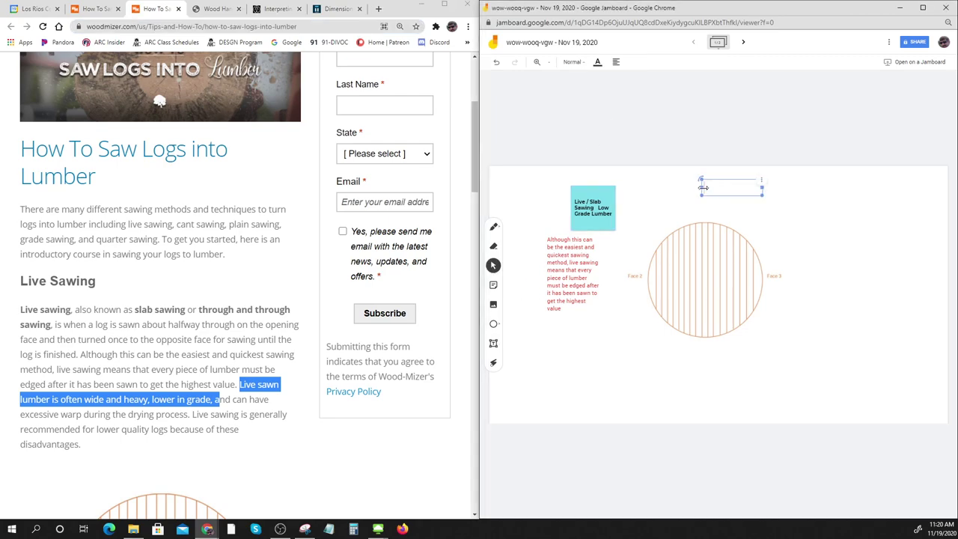
pyautogui.hotkey('ctrl', 'v')
pyautogui.moveTo(761, 210); pyautogui.dragTo(926, 206)
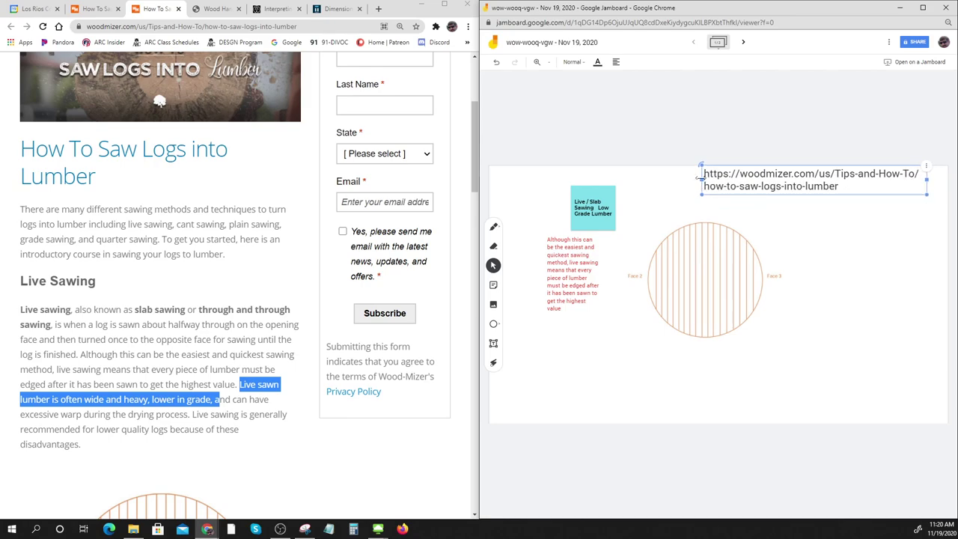
pyautogui.moveTo(700, 180); pyautogui.dragTo(644, 186)
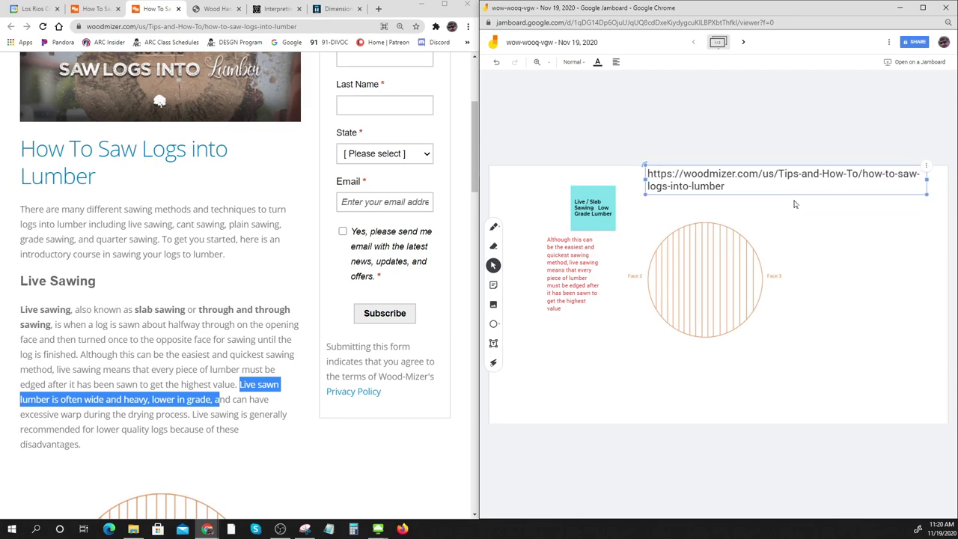
pyautogui.click(574, 62)
pyautogui.click(585, 163)
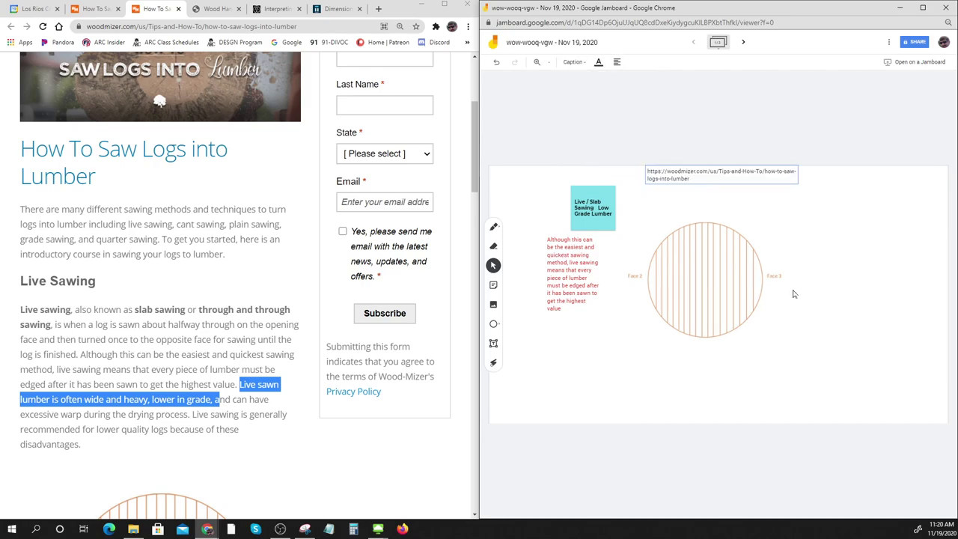
# - Widen the article URL's text box above the log diagram until the address fits on one line
pyautogui.click(797, 180)
pyautogui.moveTo(801, 182); pyautogui.dragTo(883, 183)
pyautogui.click(867, 233)
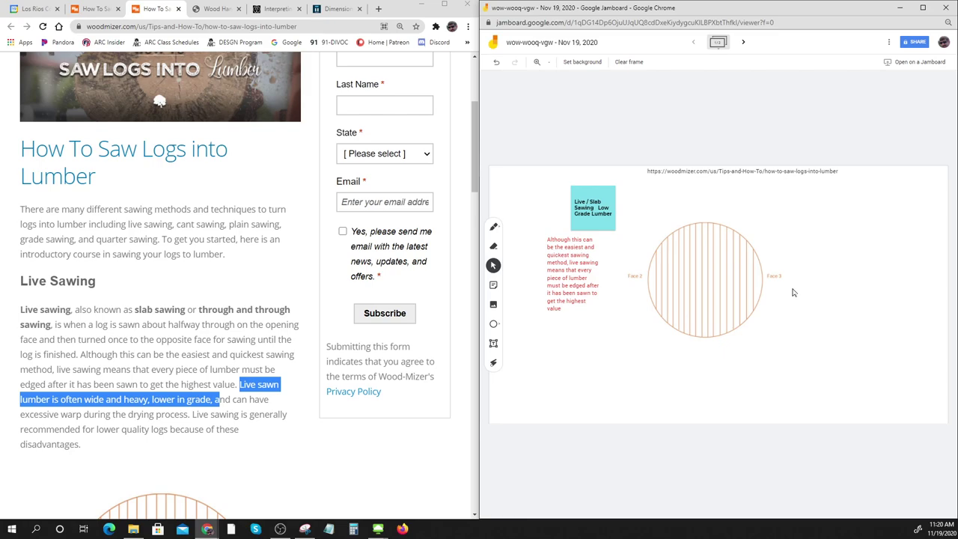
pyautogui.click(476, 419)
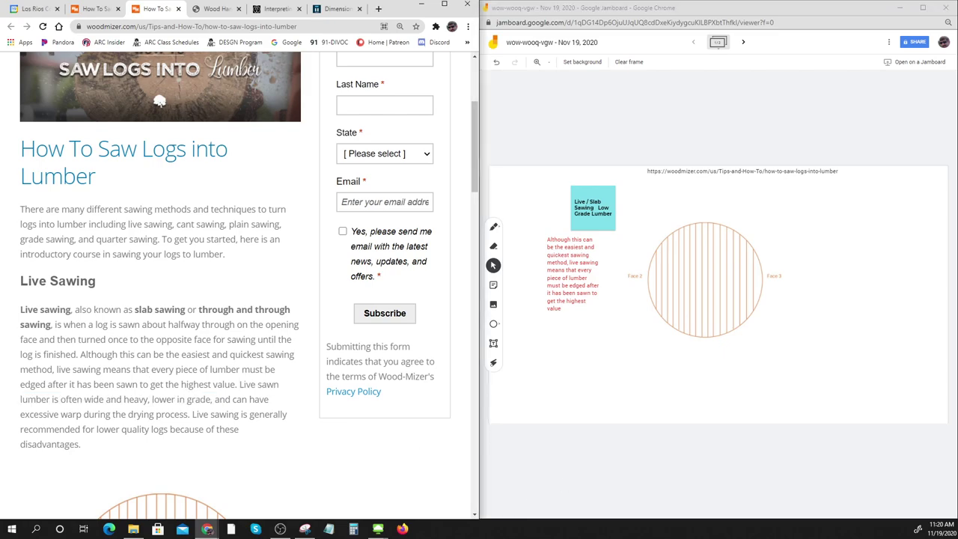
pyautogui.click(558, 288)
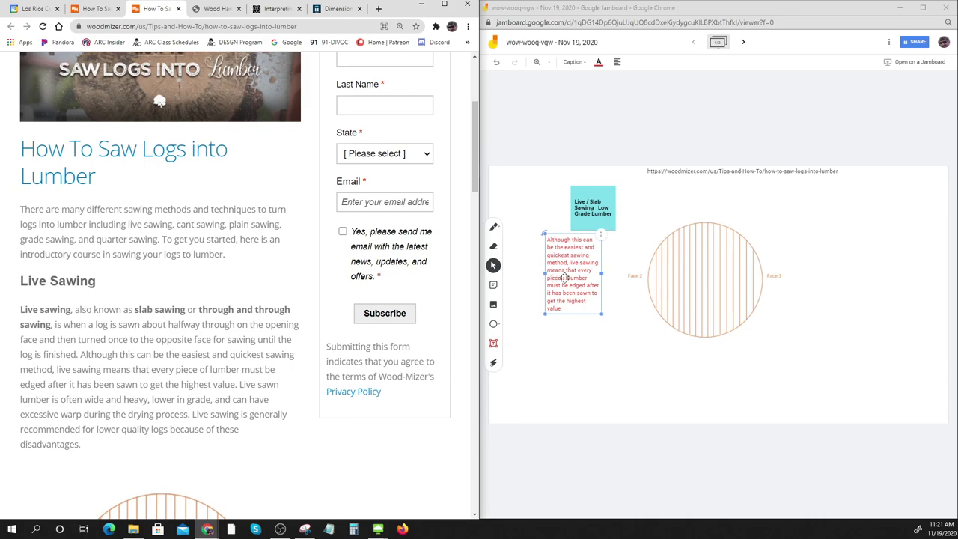
pyautogui.click(575, 324)
pyautogui.click(565, 272)
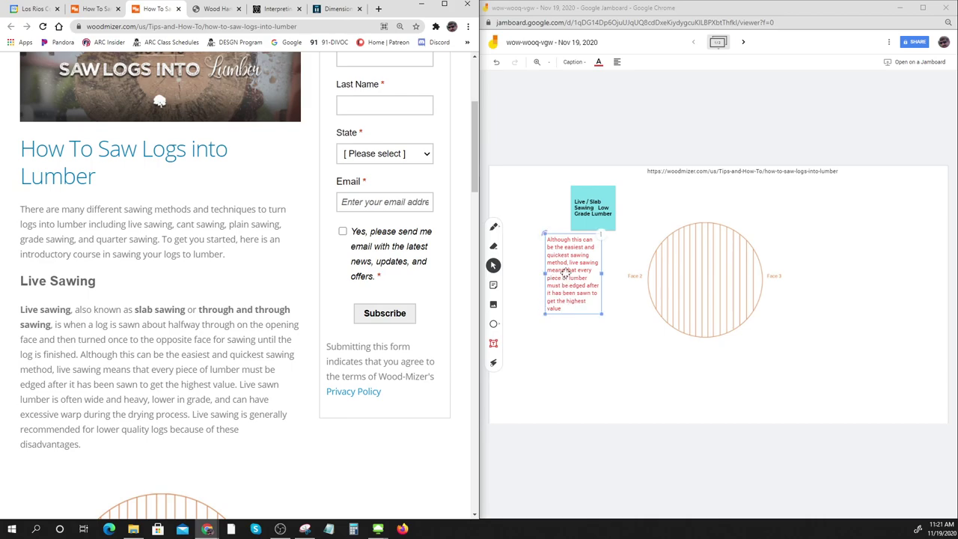
pyautogui.click(546, 358)
# - Show the Jamboard's annotated grade stamp frame and return to the DESGN 300 event's portfolio research list in Google Calendar
pyautogui.click(743, 42)
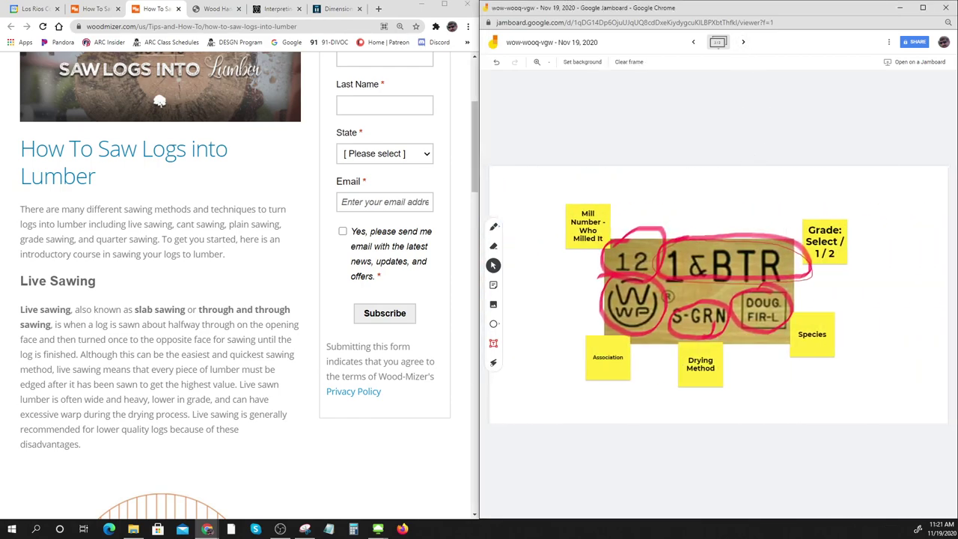
pyautogui.click(33, 10)
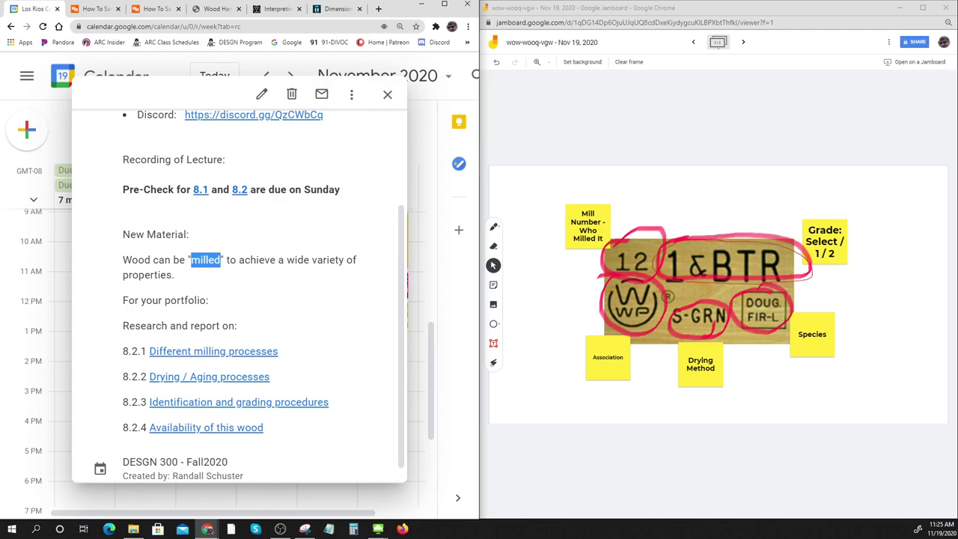
pyautogui.hotkey('alt', 'Tab')
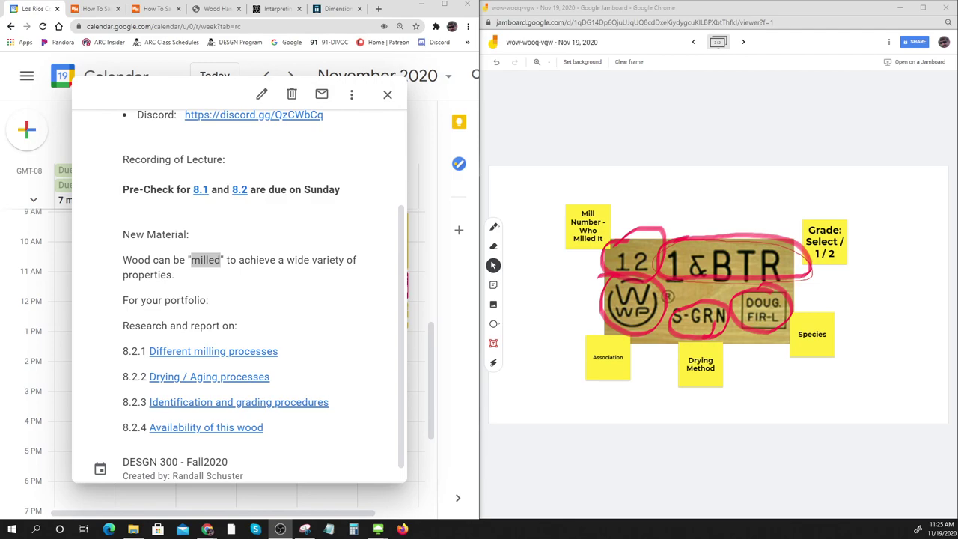